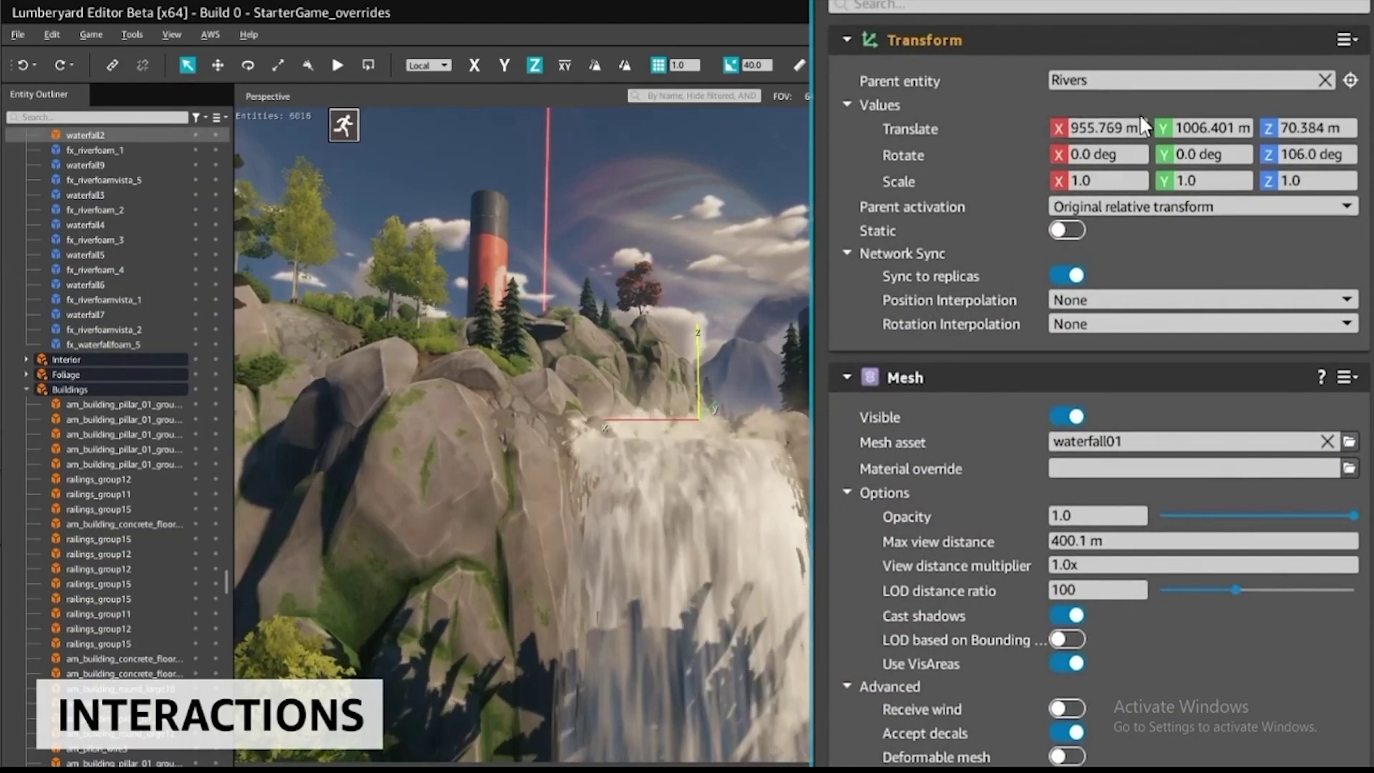
pyautogui.moveTo(1139, 123); pyautogui.dragTo(681, 359)
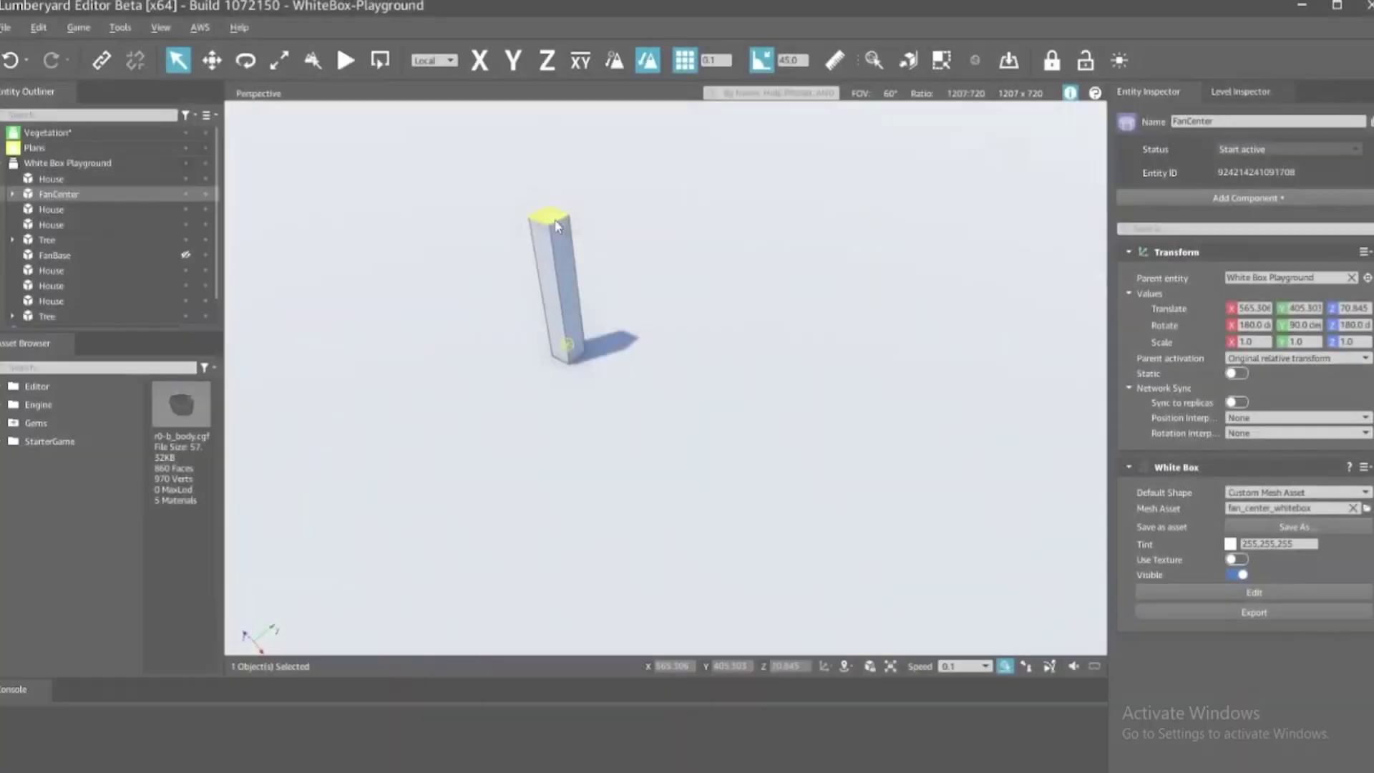
# - Extrude side faces of the FanCenter white box outward to build a thicker shape with a protruding block
pyautogui.moveTo(571, 286); pyautogui.dragTo(837, 401)
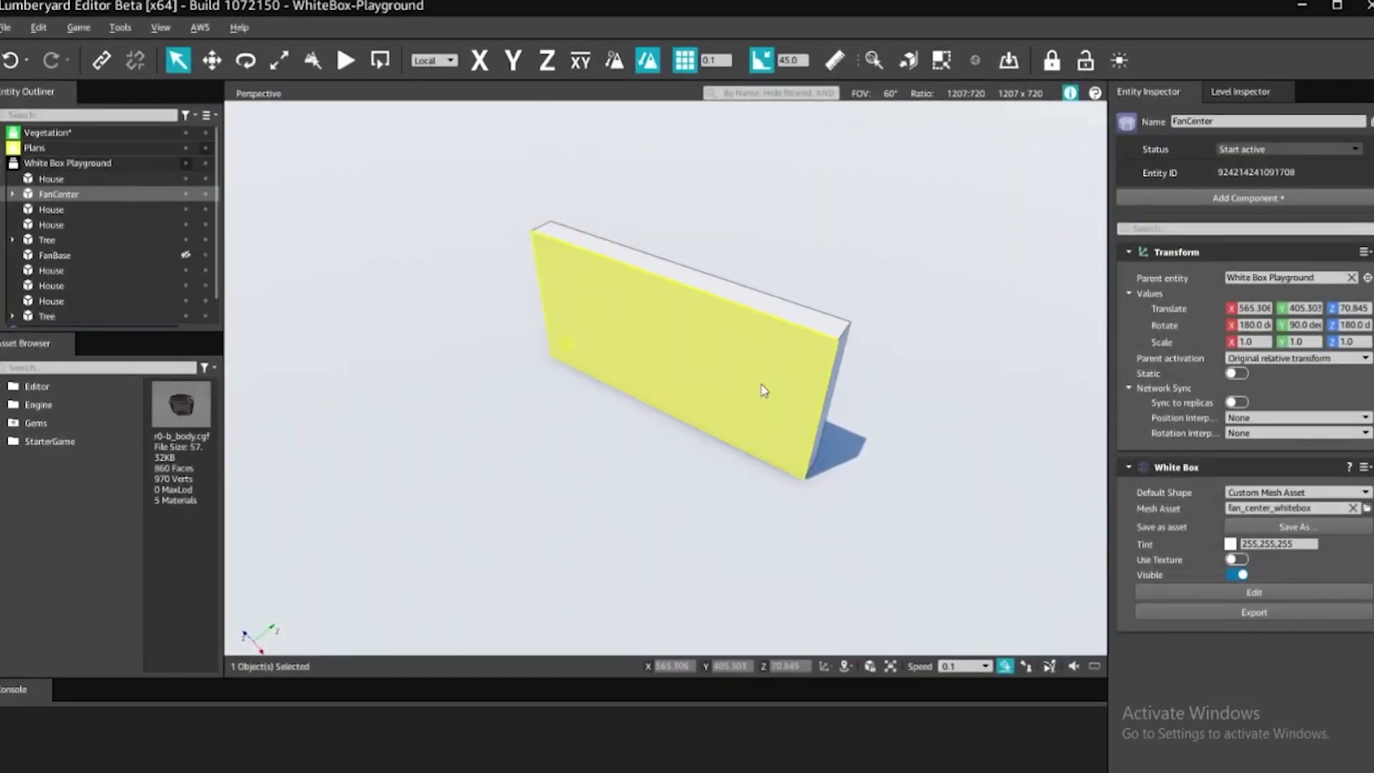
pyautogui.moveTo(708, 396); pyautogui.dragTo(511, 383)
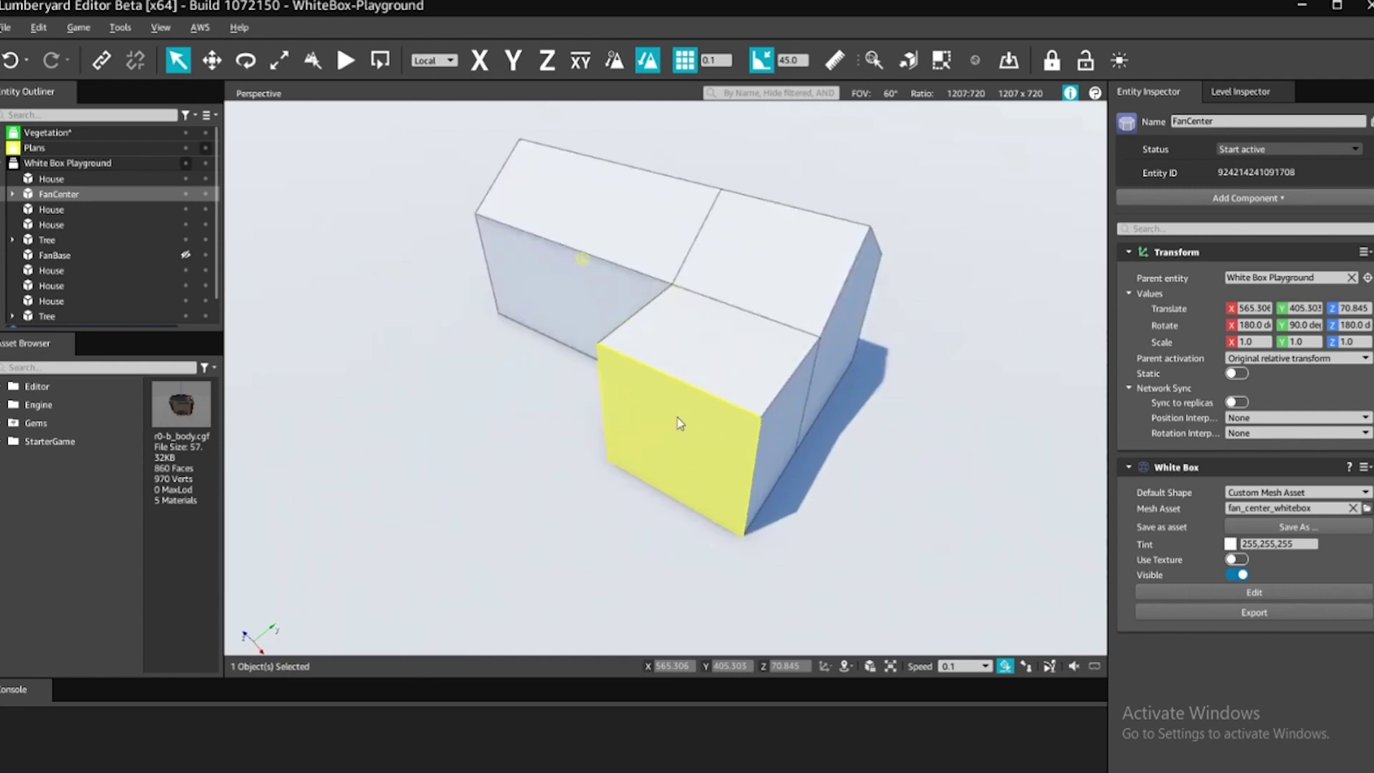
pyautogui.moveTo(619, 398); pyautogui.dragTo(653, 447)
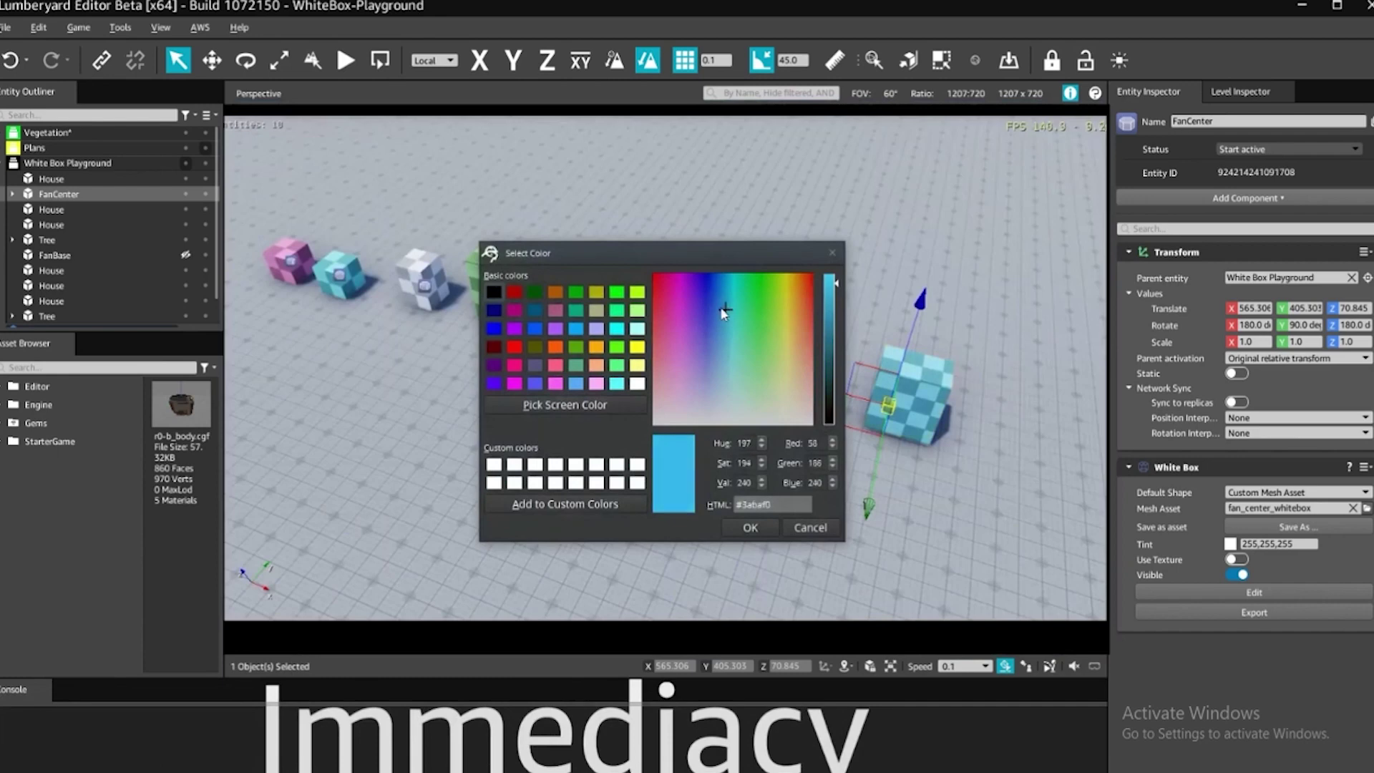
# - Pick a light blue tint for the selected white box cube and pull up the recessed rectangular face on the building's roof
pyautogui.click(725, 316)
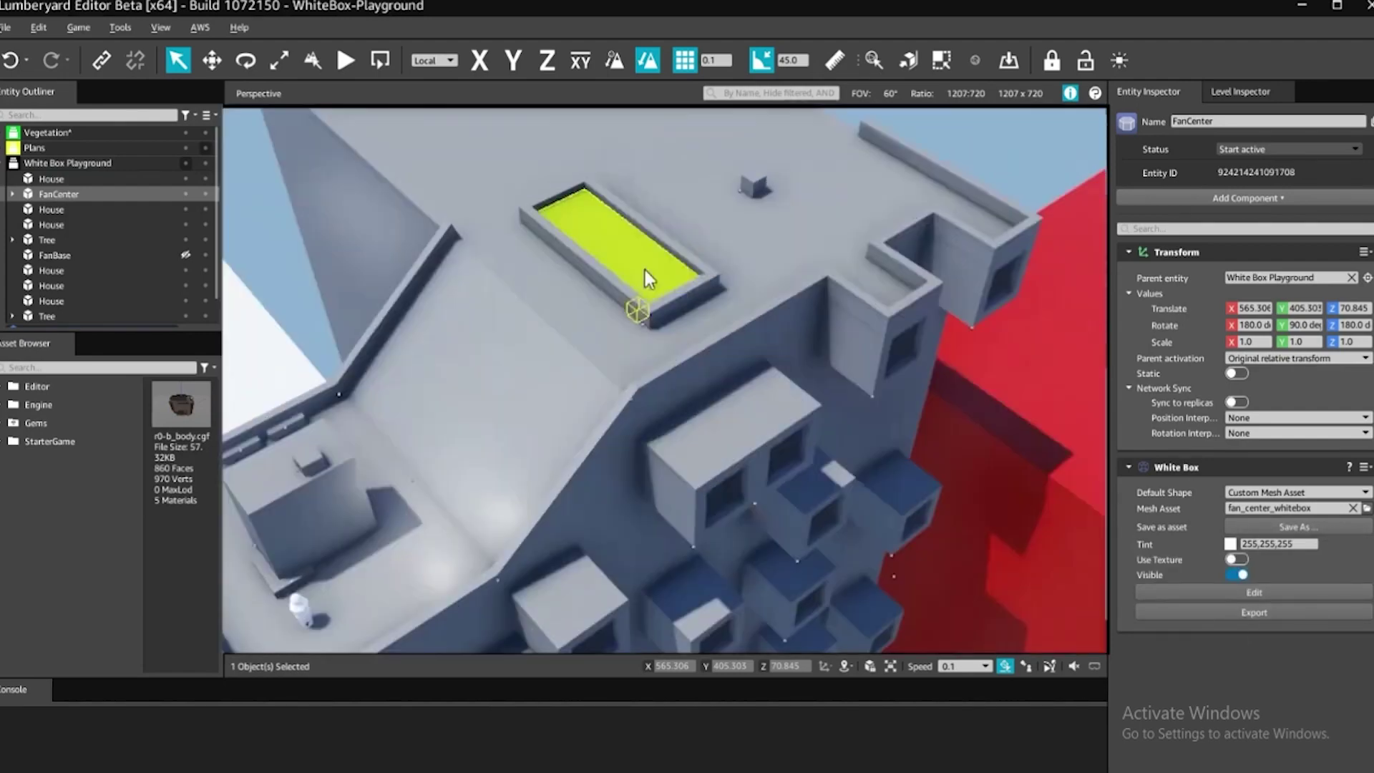
pyautogui.moveTo(645, 269); pyautogui.dragTo(665, 213)
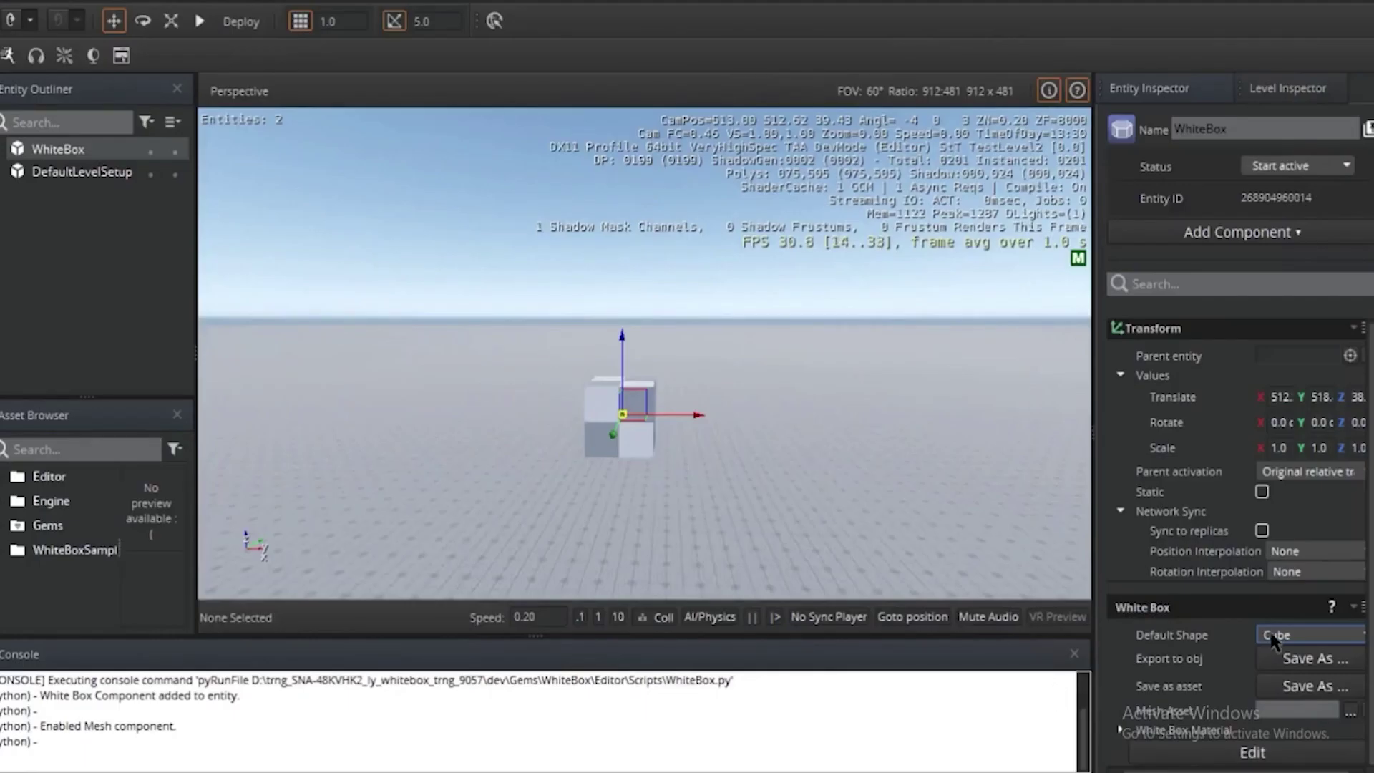
# - Open the white box's default shape choices and examine the create_staircase_from_white_box_mesh function in the Python script
pyautogui.click(1272, 636)
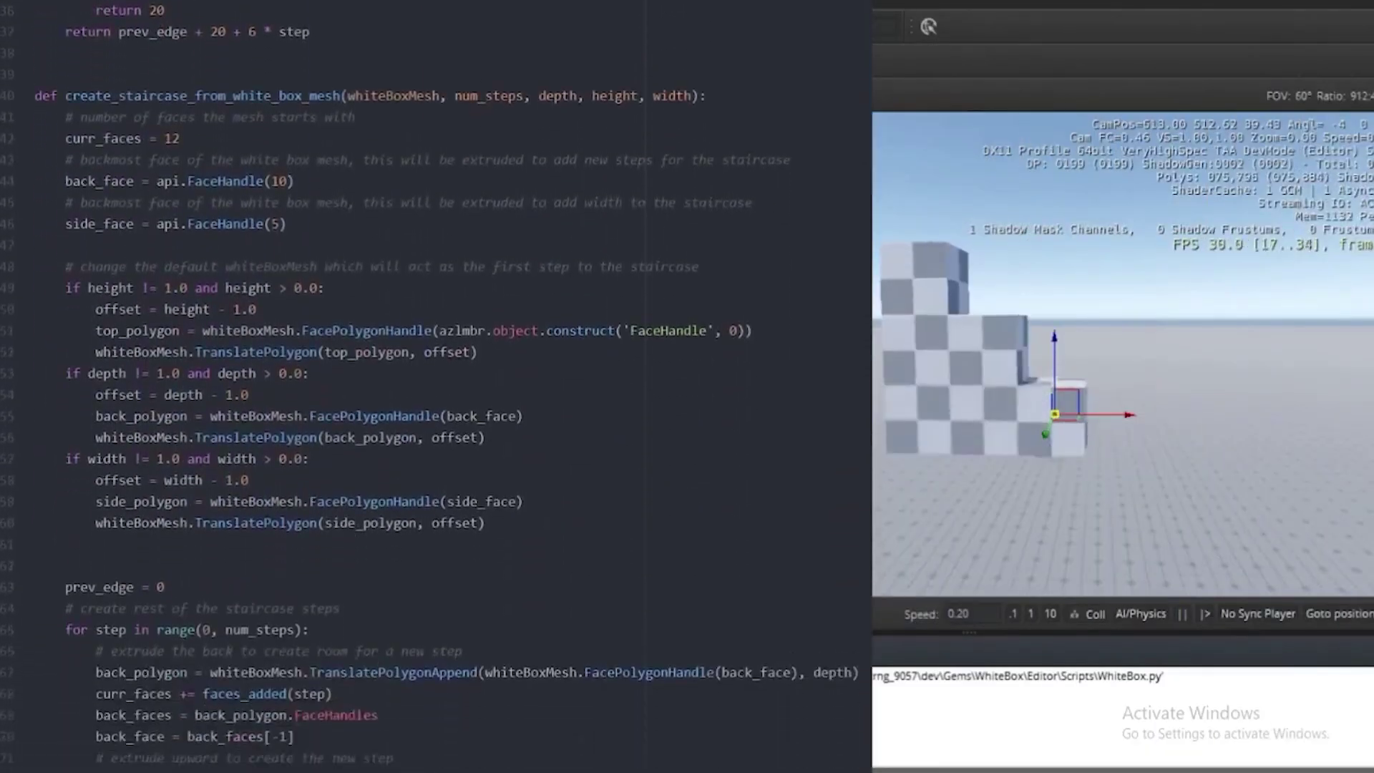
pyautogui.scroll(-10, 435, 386)
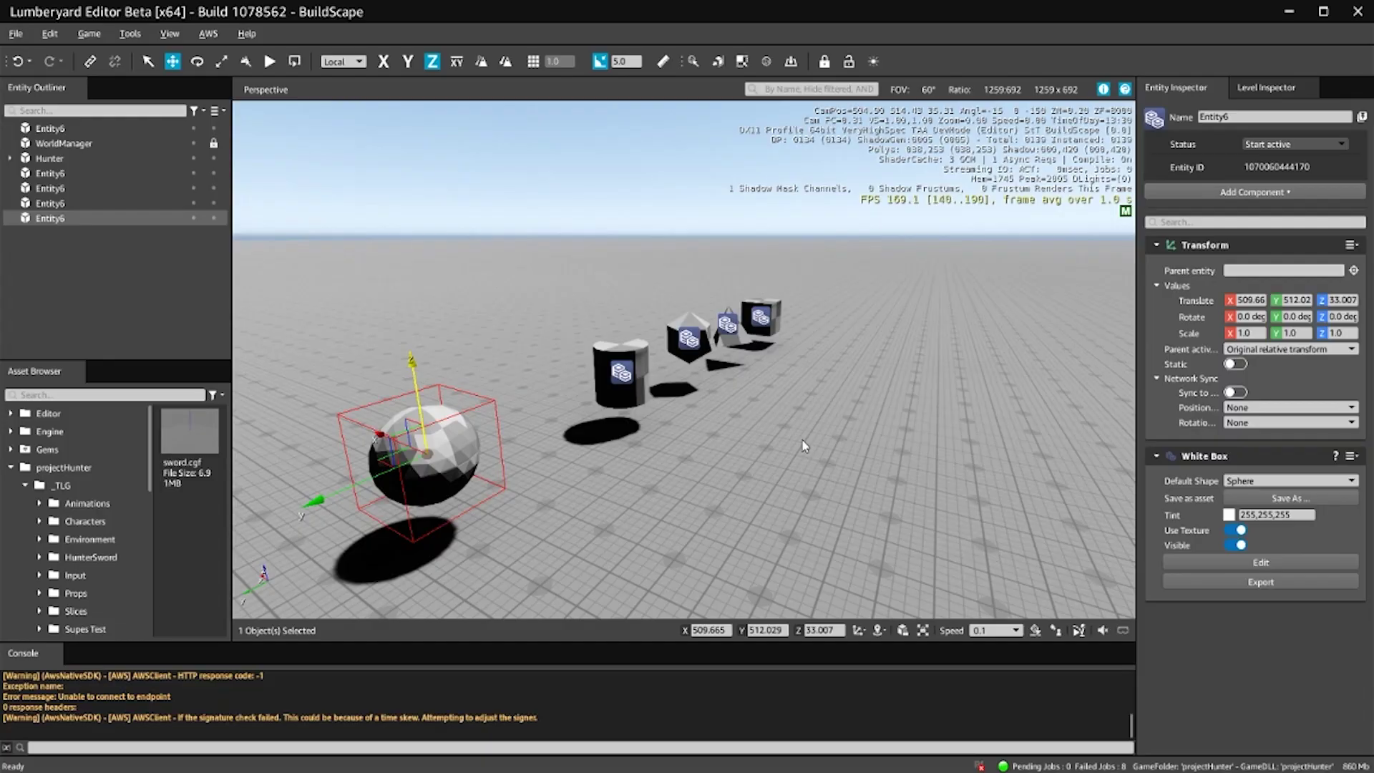
# - Start editing the mesh of the white box entity whose default shape is Cube
pyautogui.press('w')
pyautogui.moveTo(820, 433); pyautogui.dragTo(659, 368, button='right')
pyautogui.moveTo(820, 400); pyautogui.dragTo(835, 401, button='right')
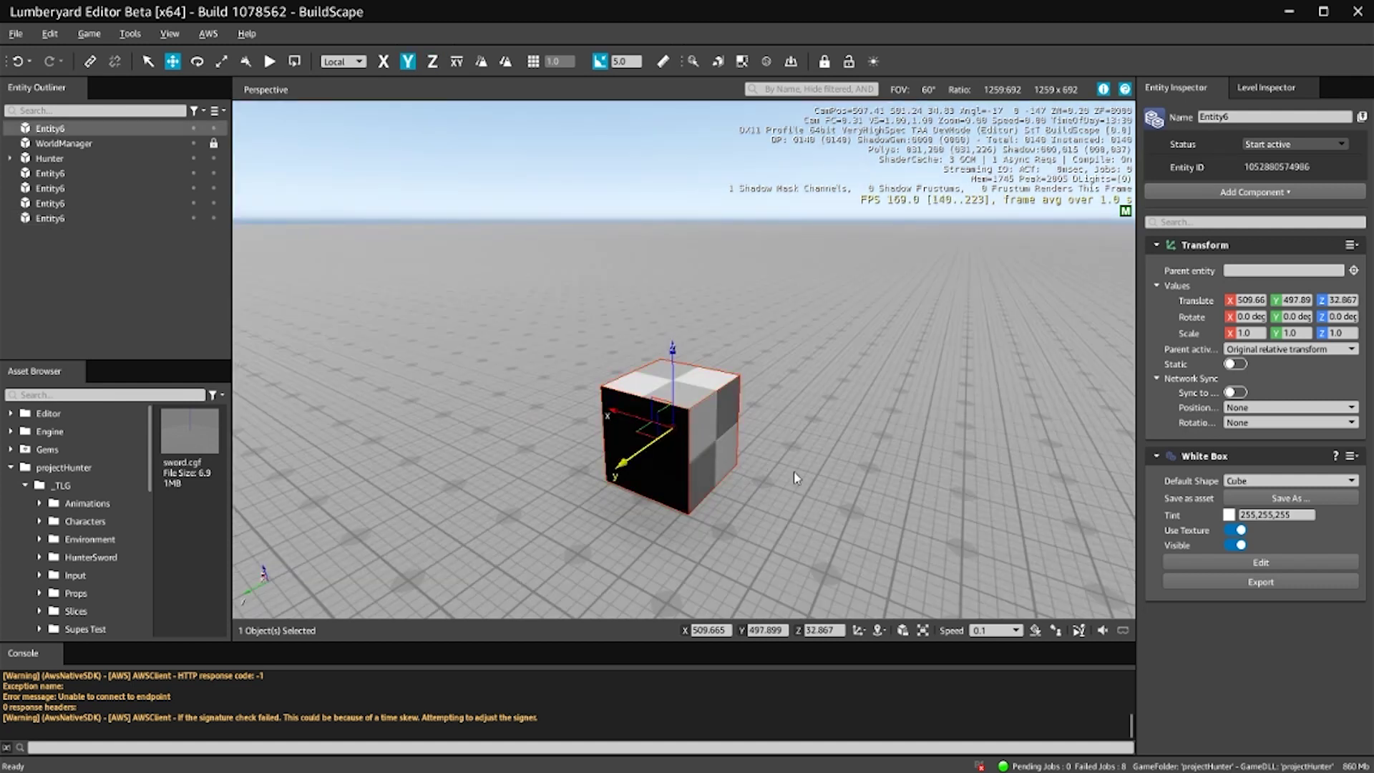
pyautogui.click(1291, 563)
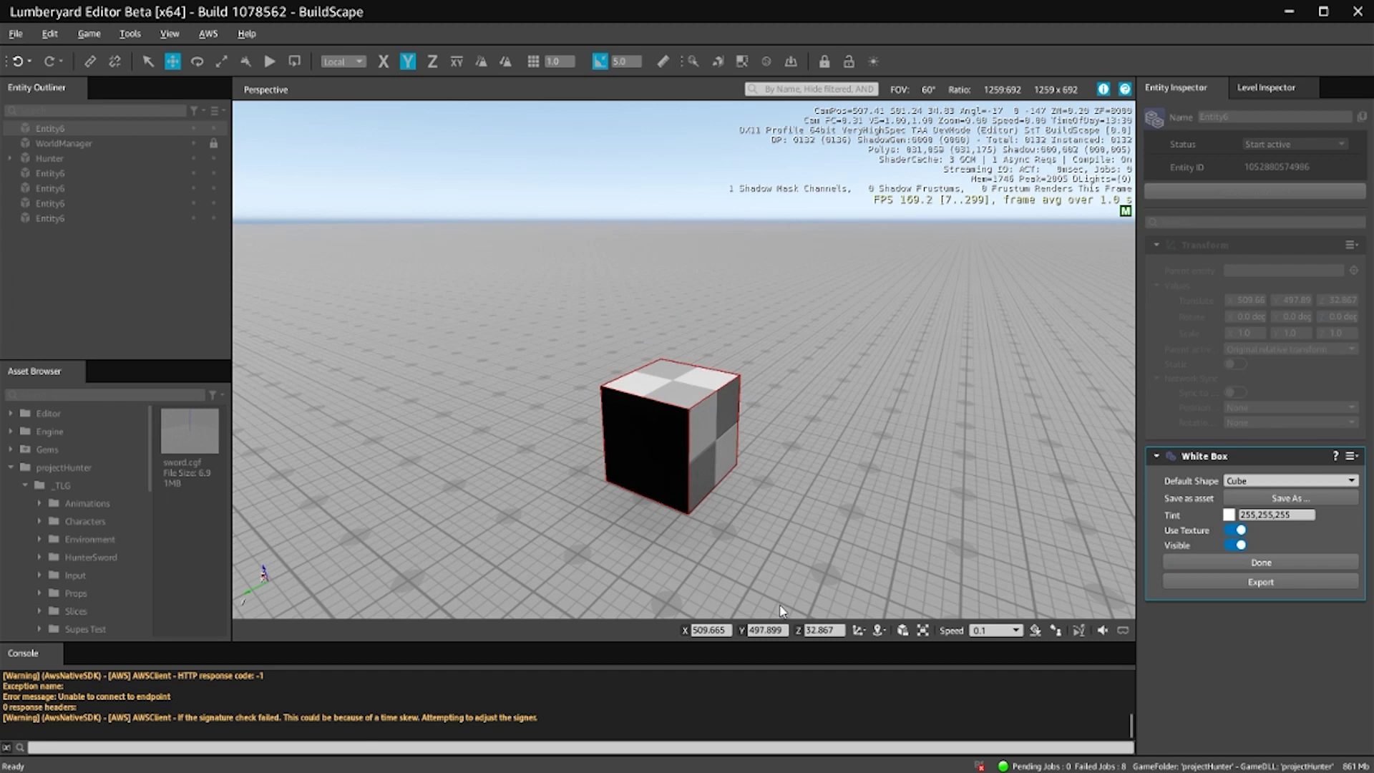
pyautogui.click(644, 404)
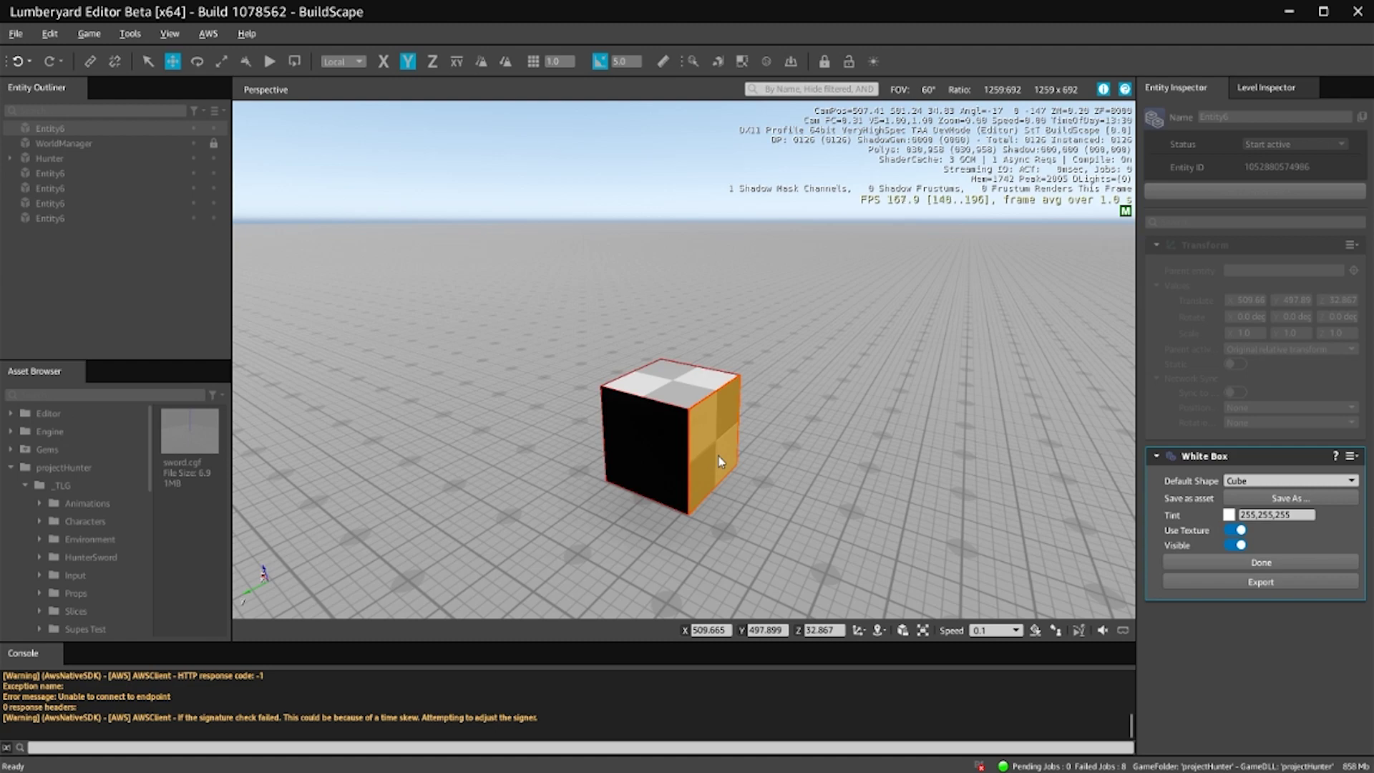
# - Pull two adjacent side faces of the cube outward to stretch it into a wide, low slab
pyautogui.moveTo(719, 461); pyautogui.dragTo(853, 475)
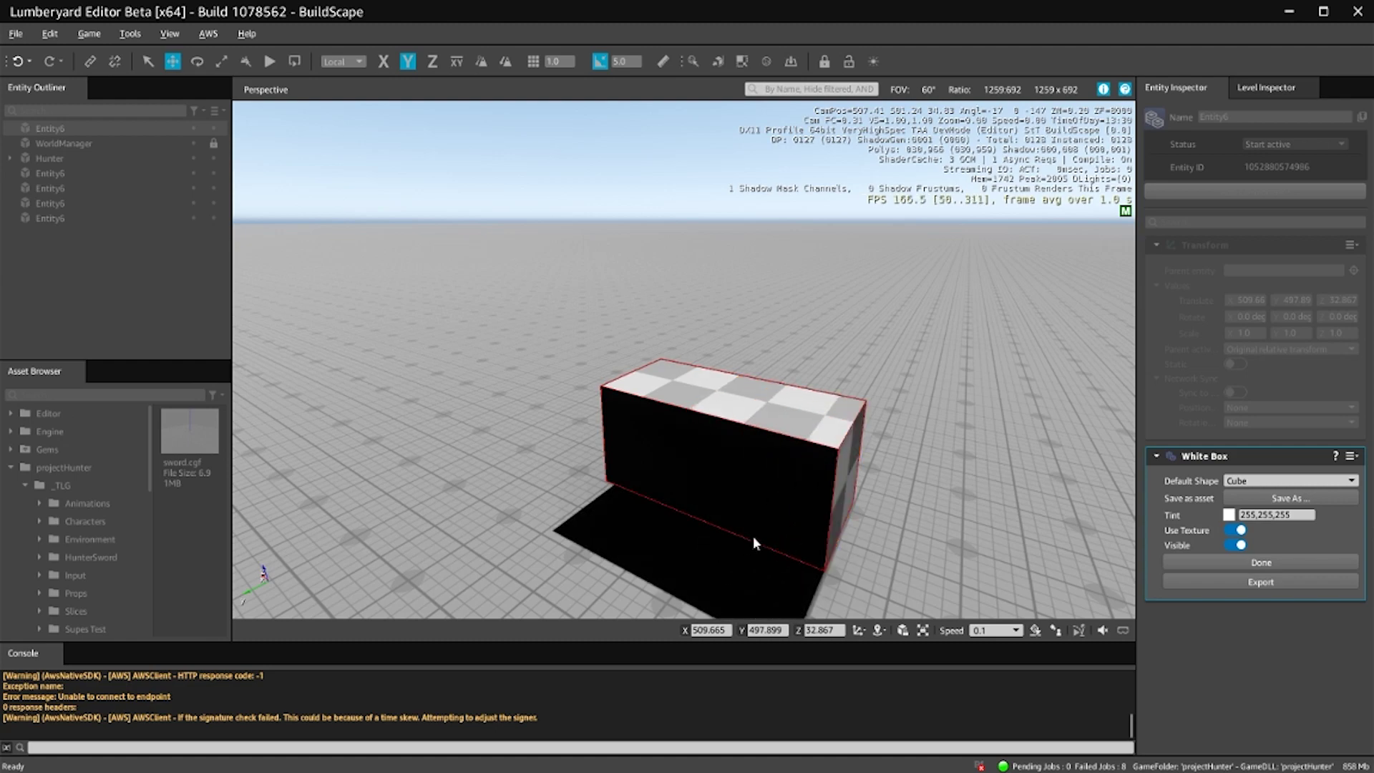
pyautogui.press('d')
pyautogui.moveTo(962, 517); pyautogui.dragTo(840, 458, button='right')
pyautogui.press('s')
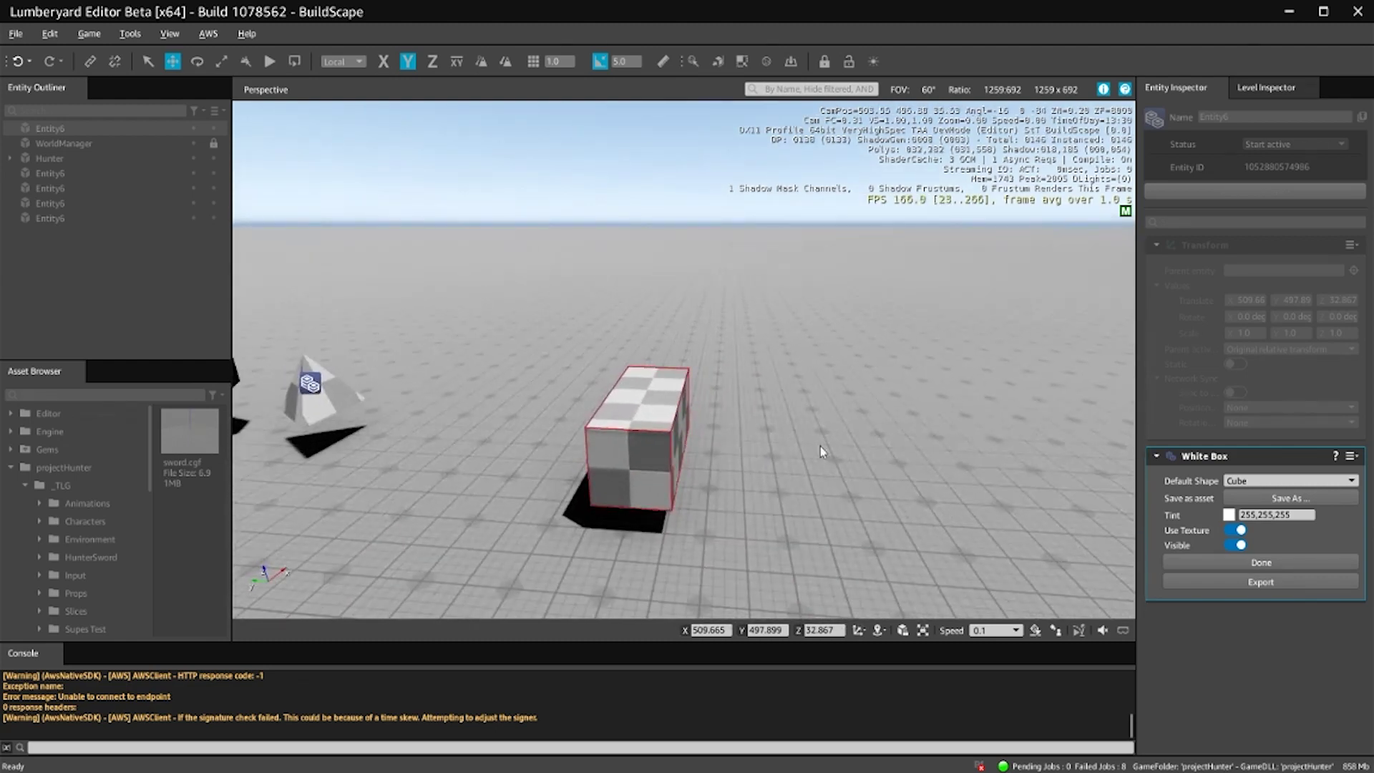
pyautogui.moveTo(672, 429); pyautogui.dragTo(987, 429)
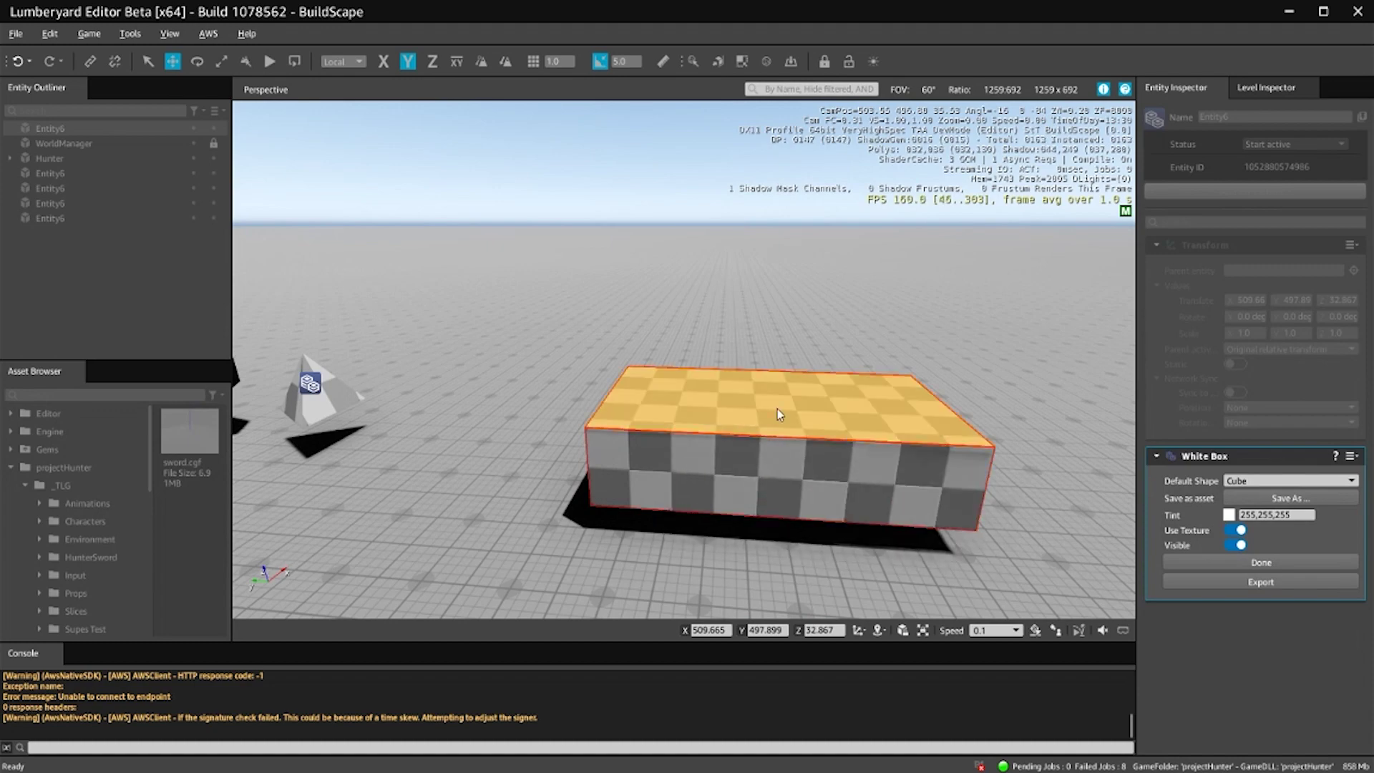
# - Raise the slab's top face and pull a side face outward to enlarge it into a tall block
pyautogui.moveTo(779, 413); pyautogui.dragTo(803, 250)
pyautogui.keyDown('alt'); pyautogui.moveTo(802, 250); pyautogui.dragTo(599, 377, button='middle'); pyautogui.keyUp('alt')
pyautogui.moveTo(630, 379); pyautogui.dragTo(975, 409)
pyautogui.press('d')
pyautogui.moveTo(682, 414); pyautogui.dragTo(622, 414, button='right')
pyautogui.keyDown('alt'); pyautogui.moveTo(759, 425); pyautogui.dragTo(771, 242, button='middle'); pyautogui.keyUp('alt')
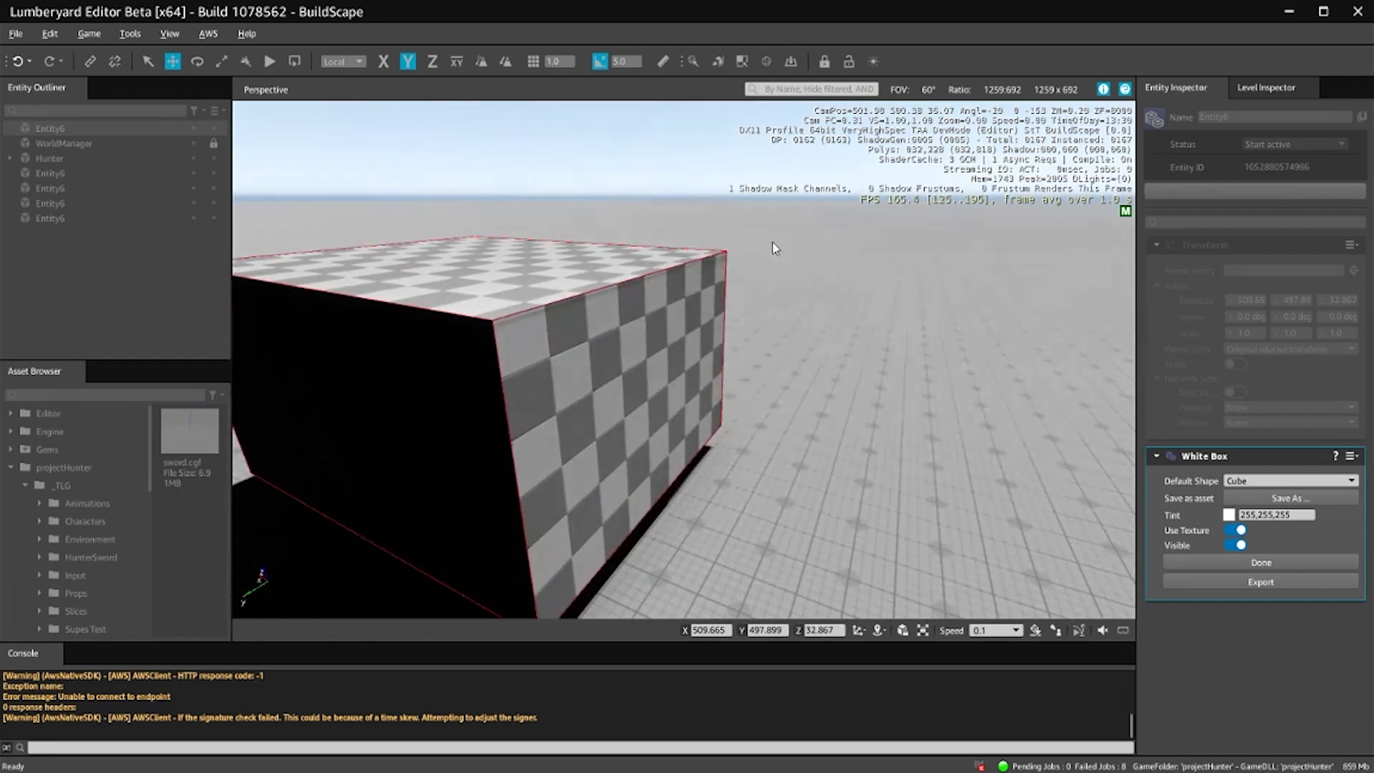
# - Lower one top edge of the block so its top face becomes a sloping ramp
pyautogui.click(659, 270)
pyautogui.moveTo(659, 269); pyautogui.dragTo(682, 441)
pyautogui.press('s')
pyautogui.moveTo(772, 462); pyautogui.dragTo(722, 438, button='right')
pyautogui.moveTo(466, 357)
pyautogui.mouseDown()
pyautogui.moveTo(492, 245)
pyautogui.moveTo(483, 357)
pyautogui.mouseUp()
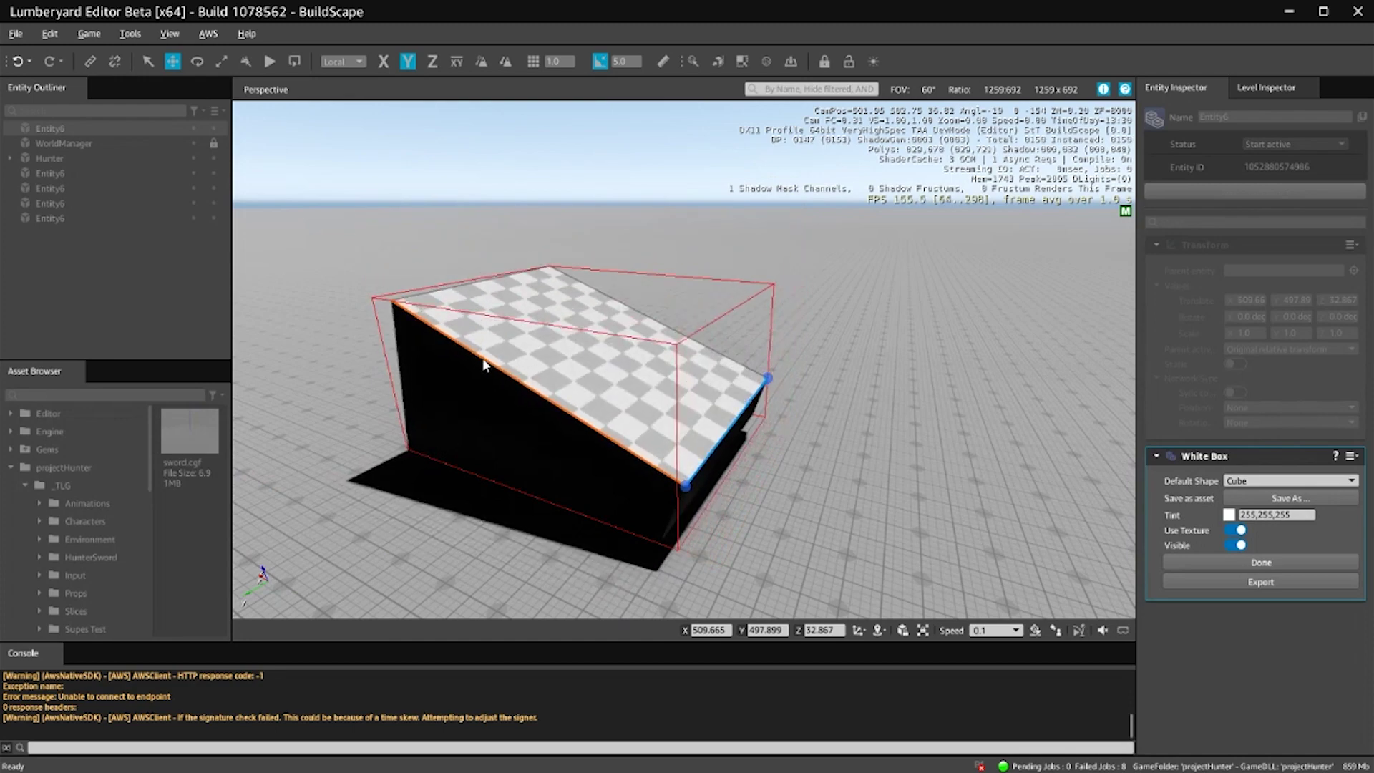
pyautogui.keyDown('alt'); pyautogui.moveTo(483, 358); pyautogui.dragTo(516, 358, button='middle'); pyautogui.keyUp('alt')
pyautogui.press('d')
pyautogui.moveTo(483, 357); pyautogui.dragTo(358, 401, button='right')
pyautogui.keyDown('alt'); pyautogui.moveTo(440, 372); pyautogui.dragTo(405, 376, button='middle'); pyautogui.keyUp('alt')
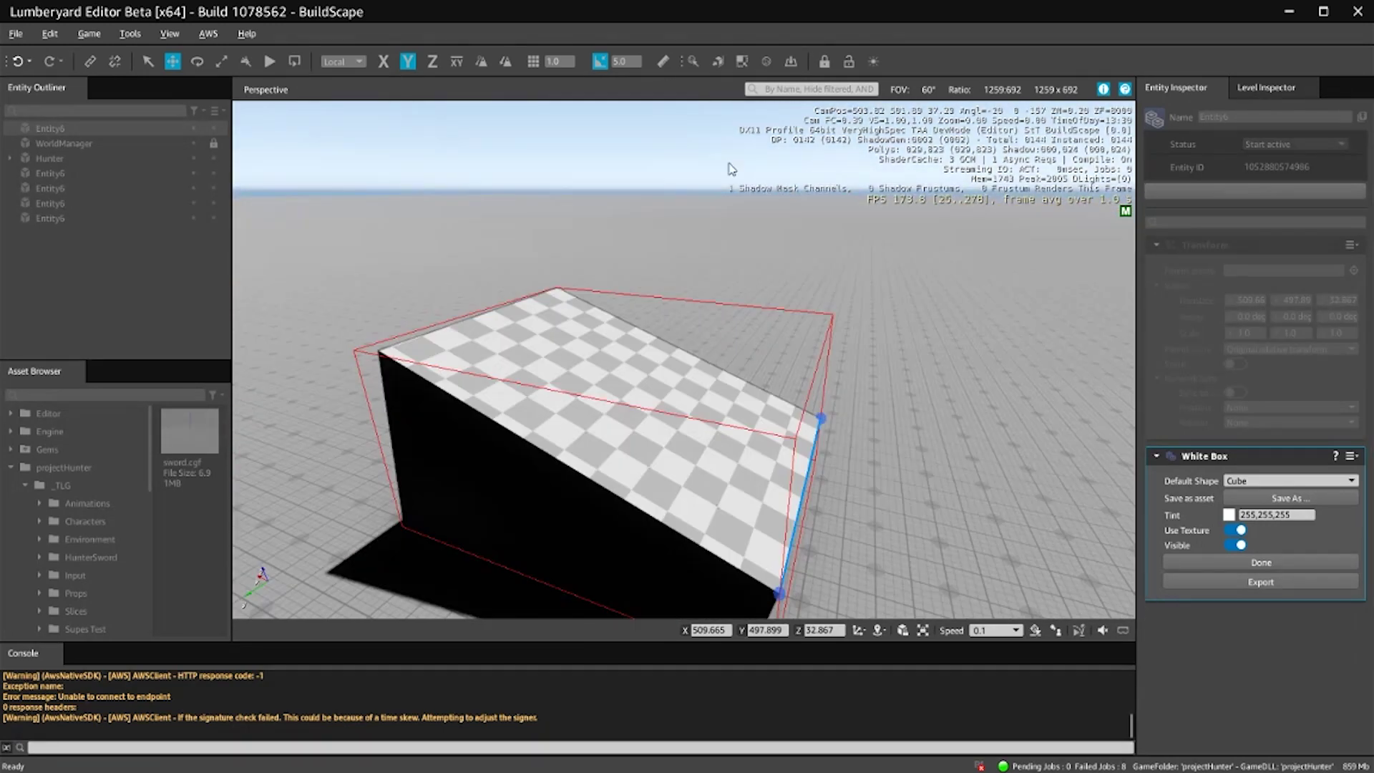
# - Scale the block's top face inward from a corner to taper the sides, and adjust one of its edges by its end vertex
pyautogui.click(627, 363)
pyautogui.moveTo(378, 349); pyautogui.dragTo(566, 378)
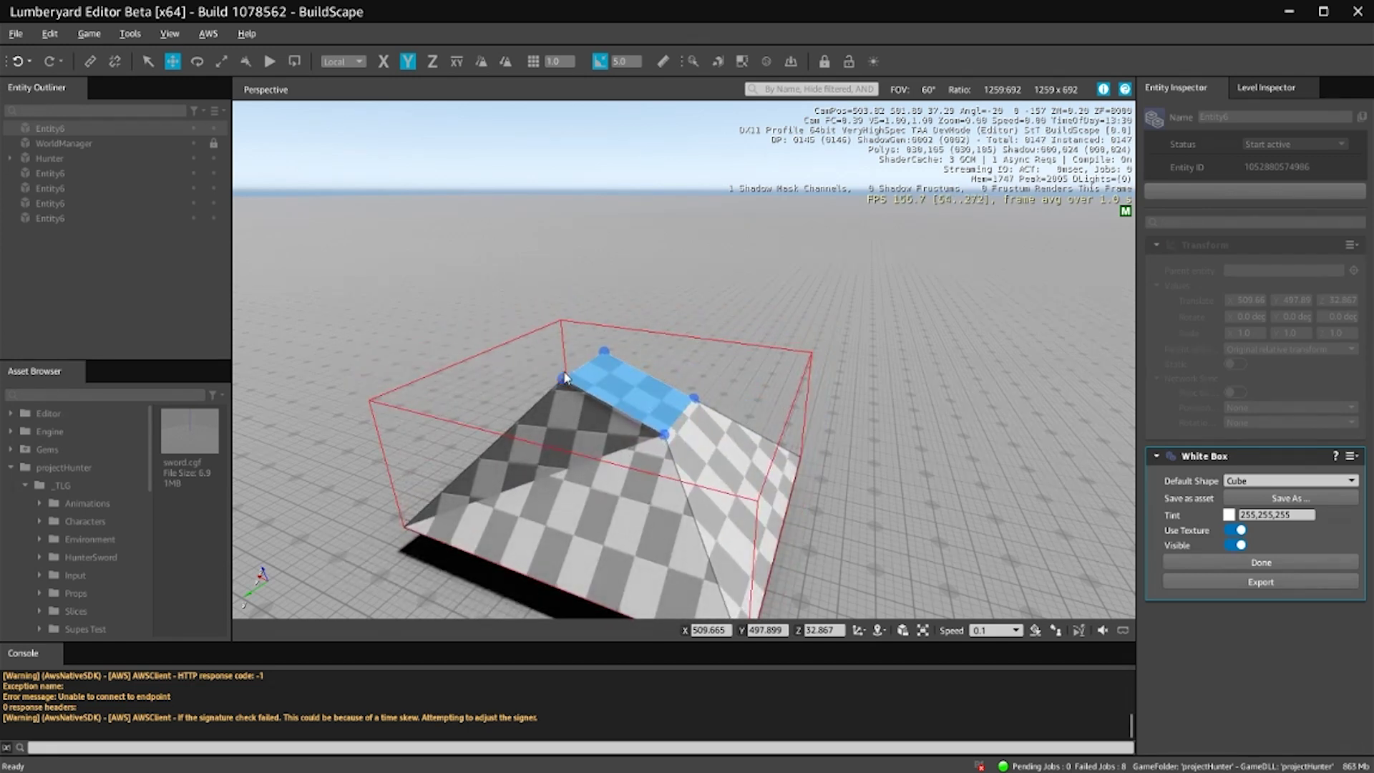
pyautogui.click(614, 410)
pyautogui.moveTo(662, 434); pyautogui.dragTo(695, 451)
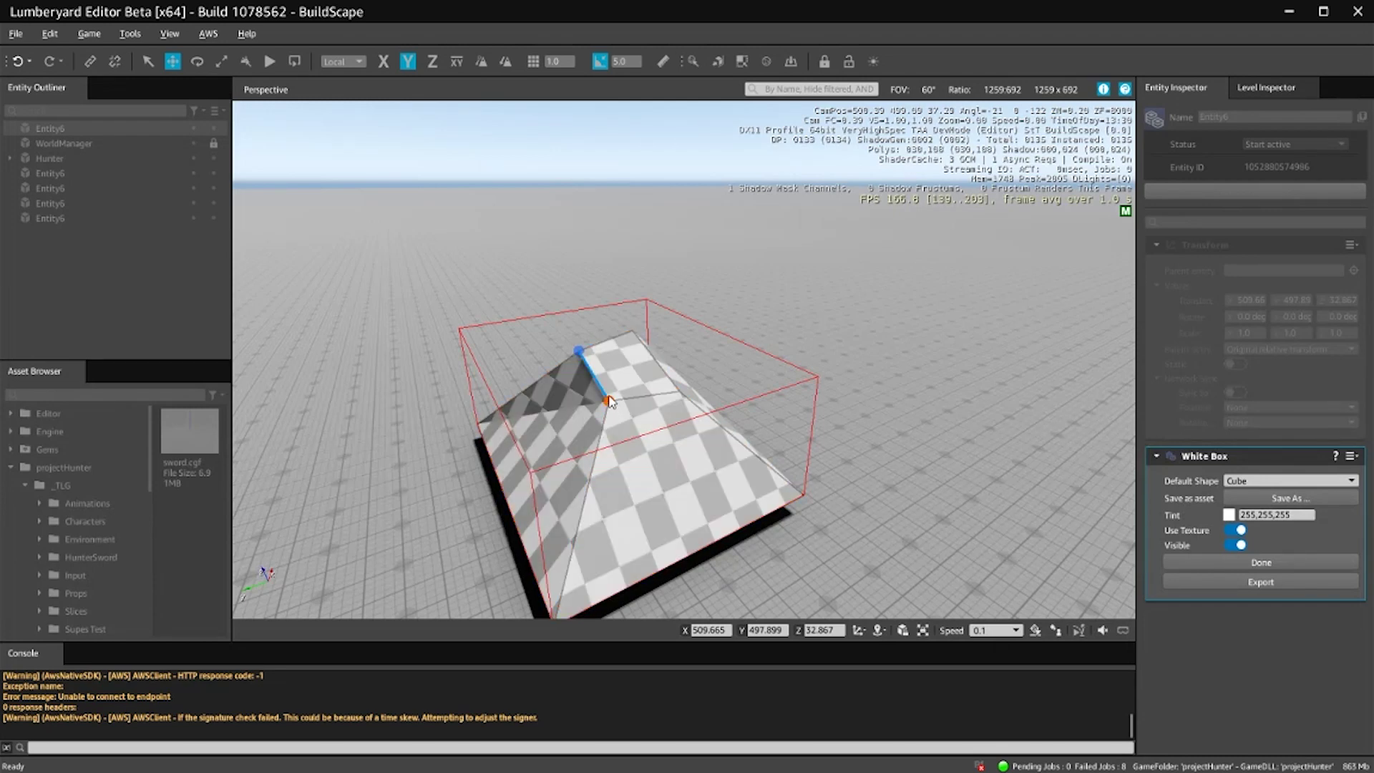
pyautogui.moveTo(610, 405)
pyautogui.mouseDown()
pyautogui.moveTo(601, 365)
pyautogui.moveTo(669, 512)
pyautogui.moveTo(626, 454)
pyautogui.moveTo(649, 429)
pyautogui.moveTo(636, 374)
pyautogui.moveTo(626, 384)
pyautogui.mouseUp()
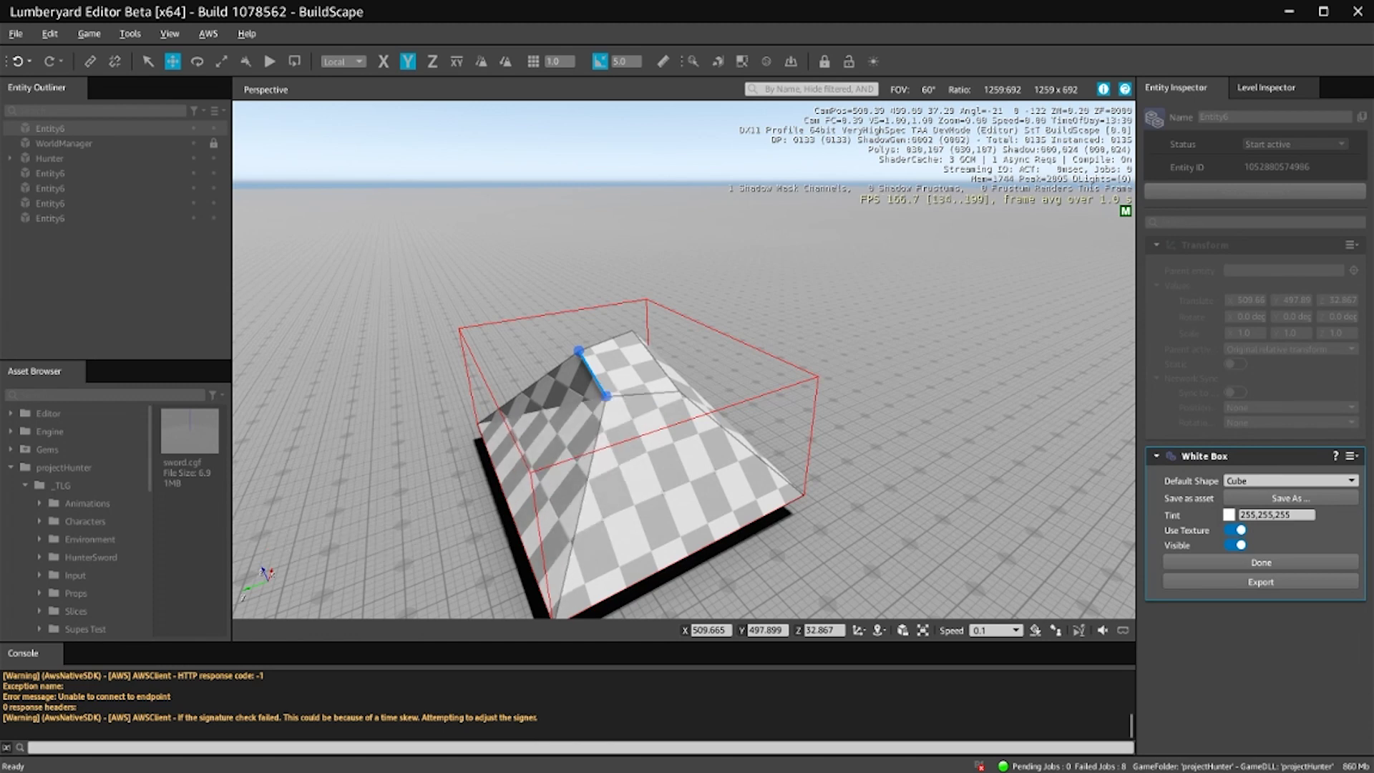
# - Undo the slope, face scaling and edge changes on the block
pyautogui.hotkey('ctrl', 'z')
pyautogui.hotkey('ctrl', 'z')
pyautogui.hotkey('ctrl', 'z')
pyautogui.hotkey('ctrl', 'z')
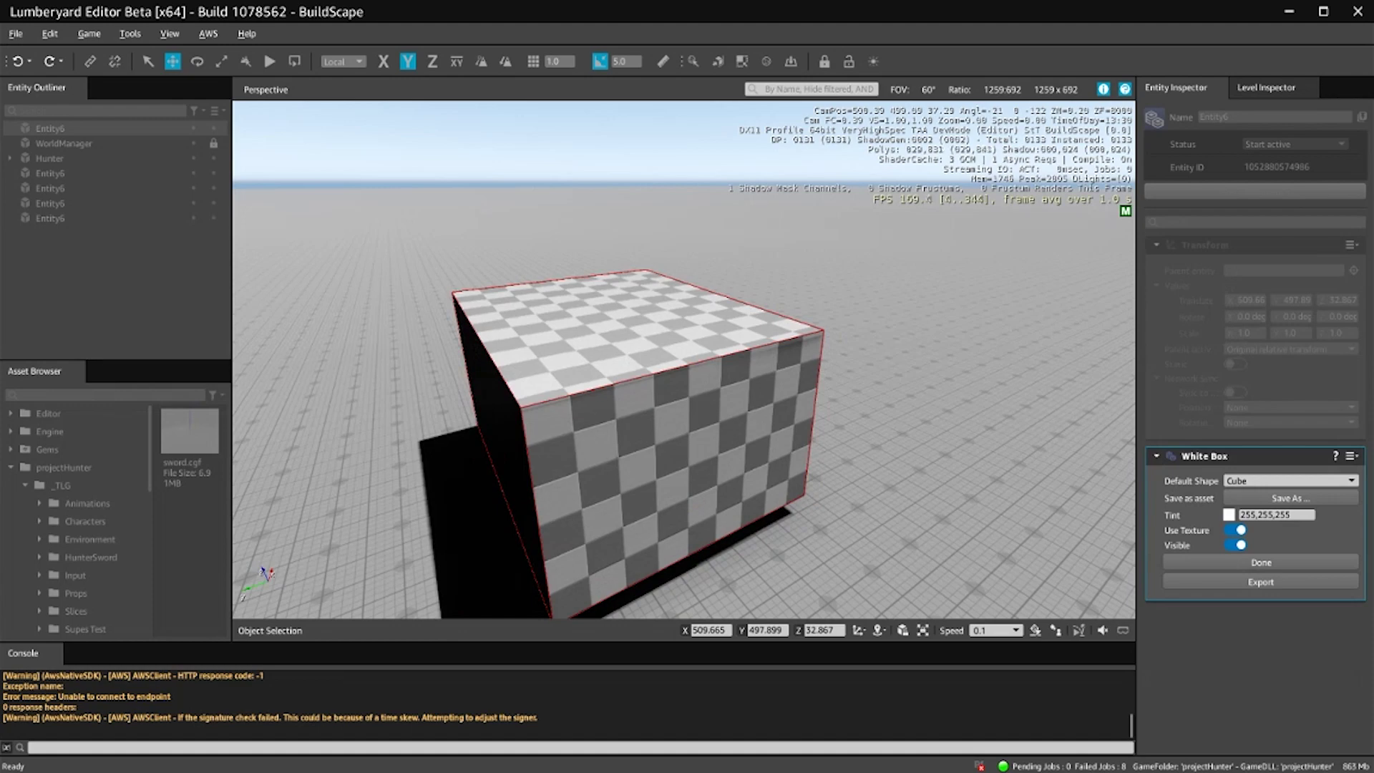
# - Extrude the block's checkered end face outward to add a second section of the same height
pyautogui.press('s')
pyautogui.press('a')
pyautogui.moveTo(591, 256); pyautogui.dragTo(605, 280, button='right')
pyautogui.click(646, 365)
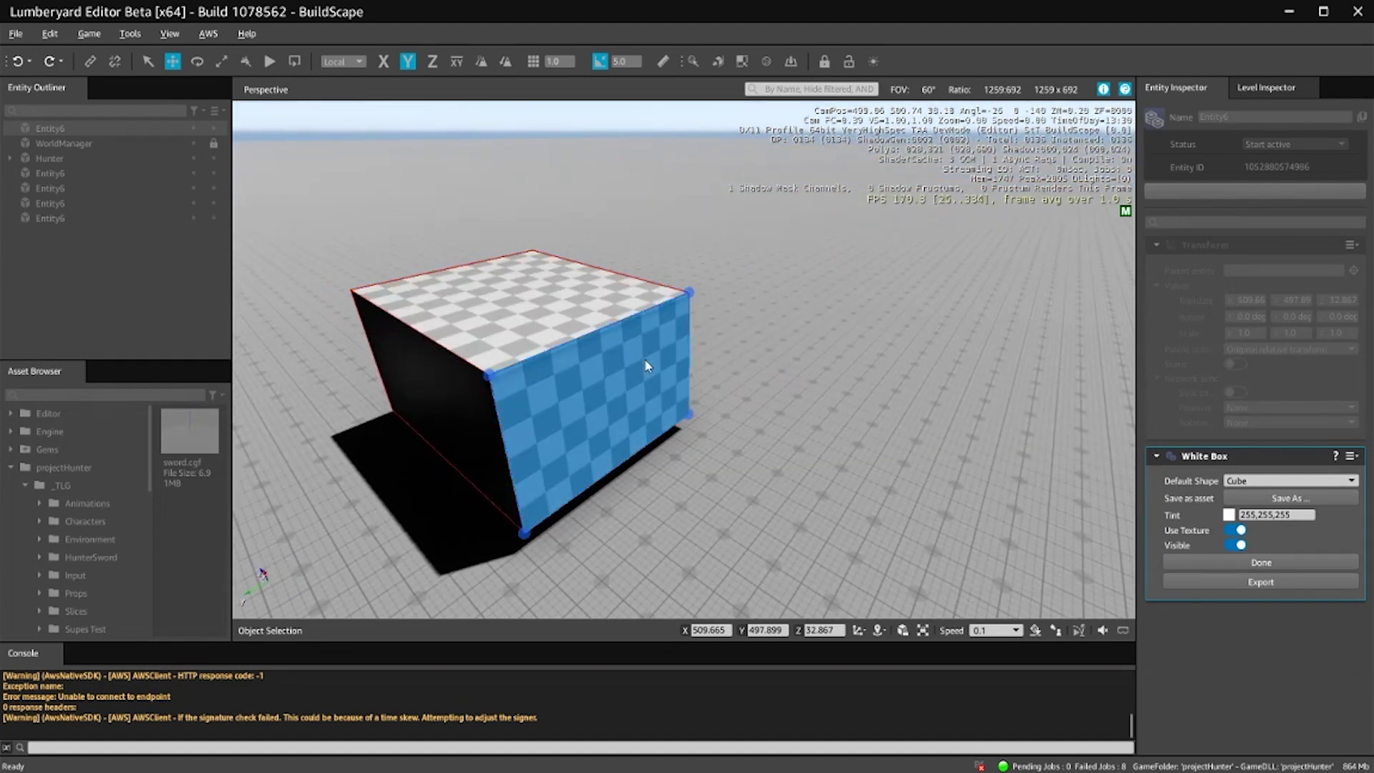
pyautogui.moveTo(600, 362); pyautogui.dragTo(736, 450)
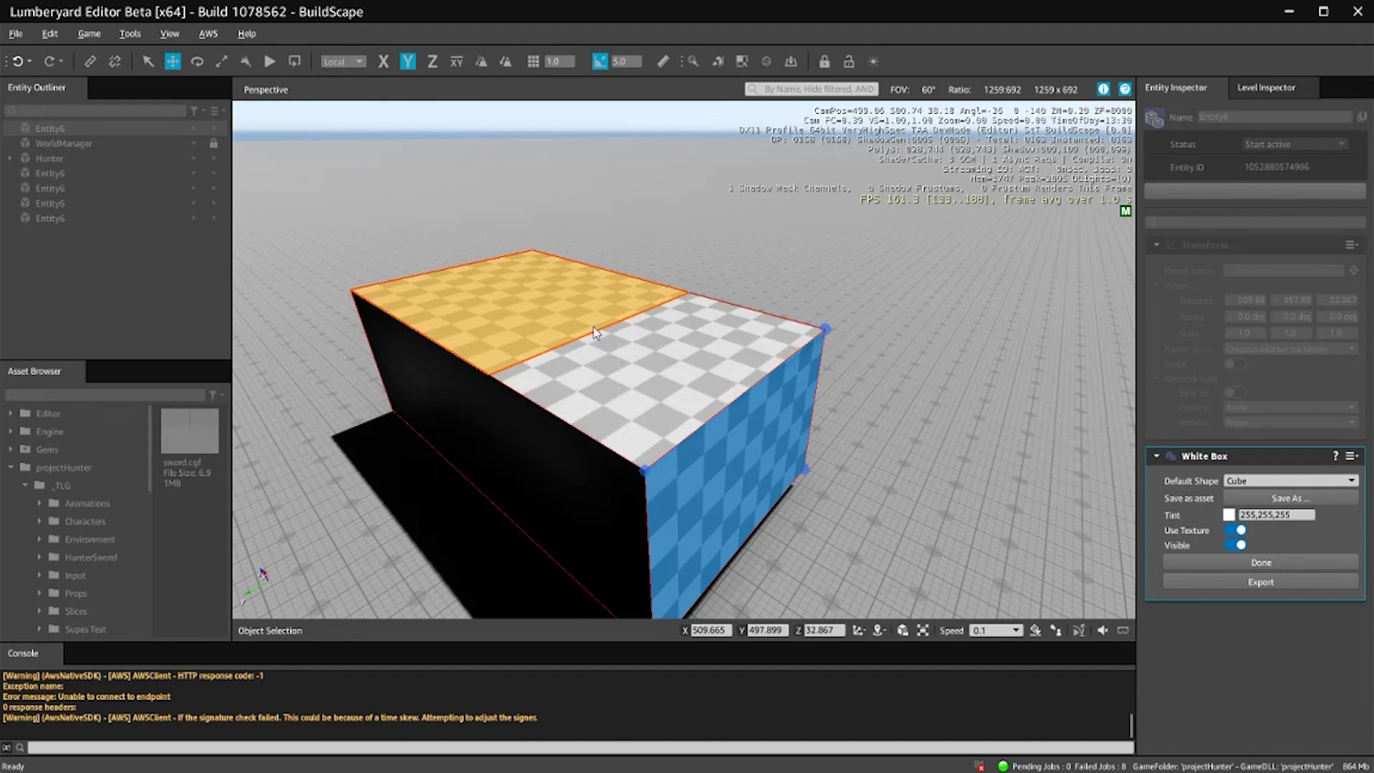
# - Raise the top face of the original section above the new section to form a step
pyautogui.moveTo(531, 303); pyautogui.dragTo(602, 269)
pyautogui.scroll(-5, 617, 341)
pyautogui.moveTo(617, 341)
pyautogui.mouseDown(button='right')
pyautogui.moveTo(698, 350)
pyautogui.moveTo(630, 329)
pyautogui.mouseUp(button='right')
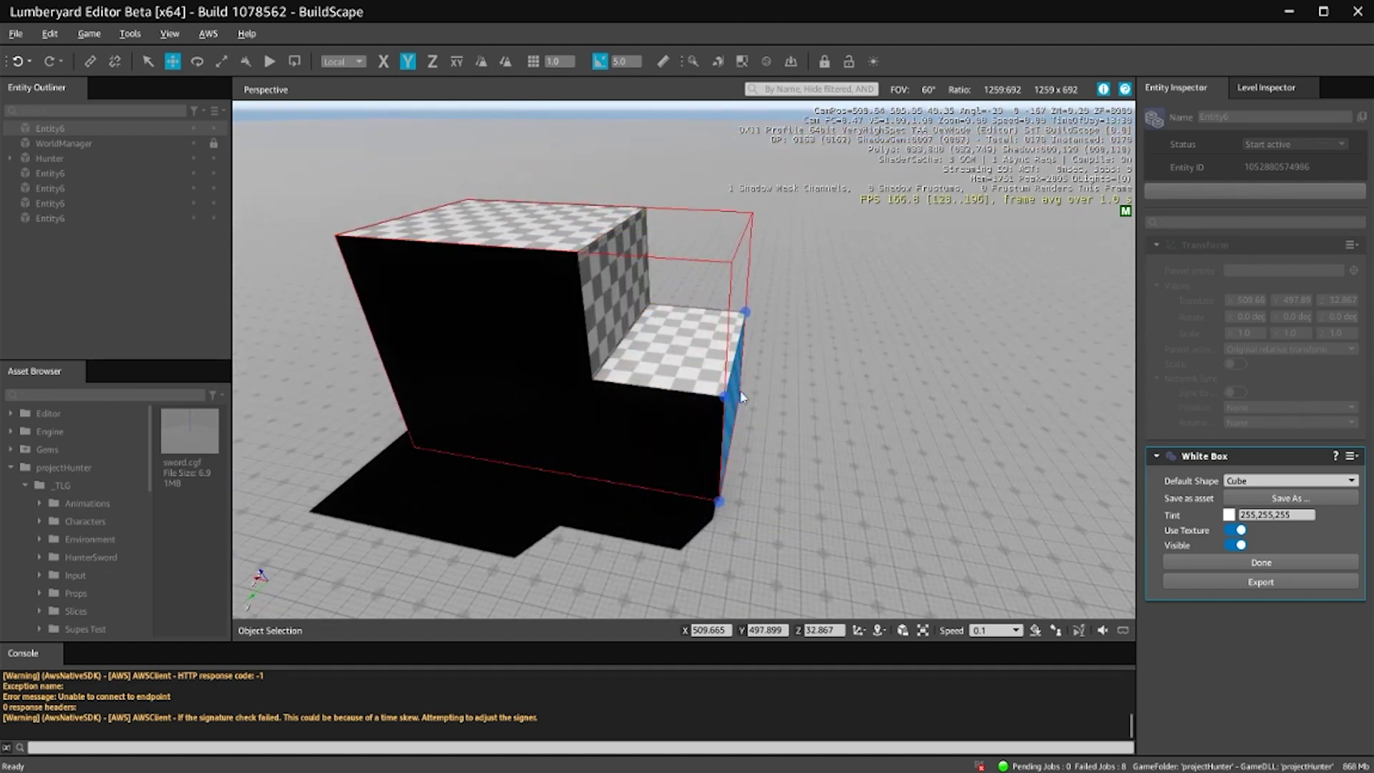
# - Extrude two more sections from the low end and raise the tops of the sections behind them into descending steps
pyautogui.moveTo(734, 399); pyautogui.dragTo(878, 413)
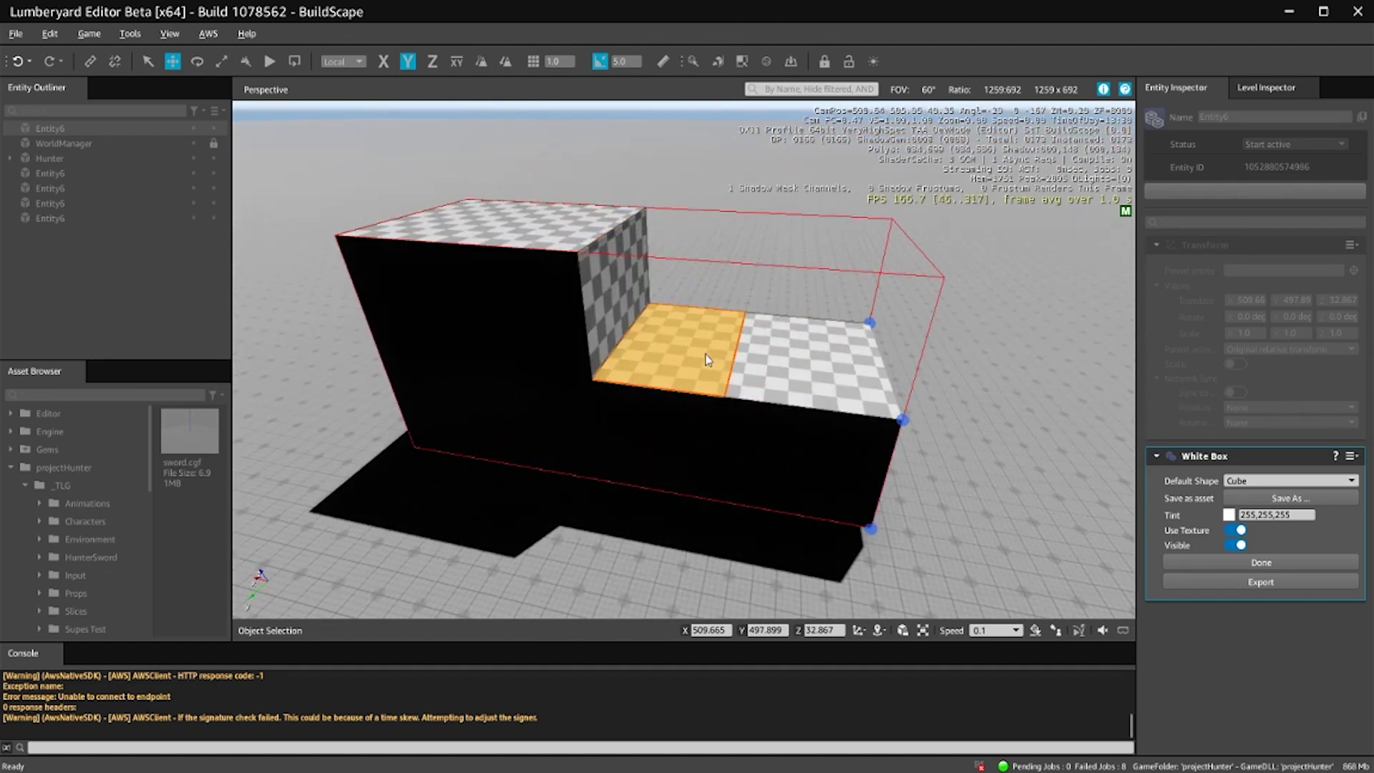
pyautogui.moveTo(701, 359); pyautogui.dragTo(696, 291)
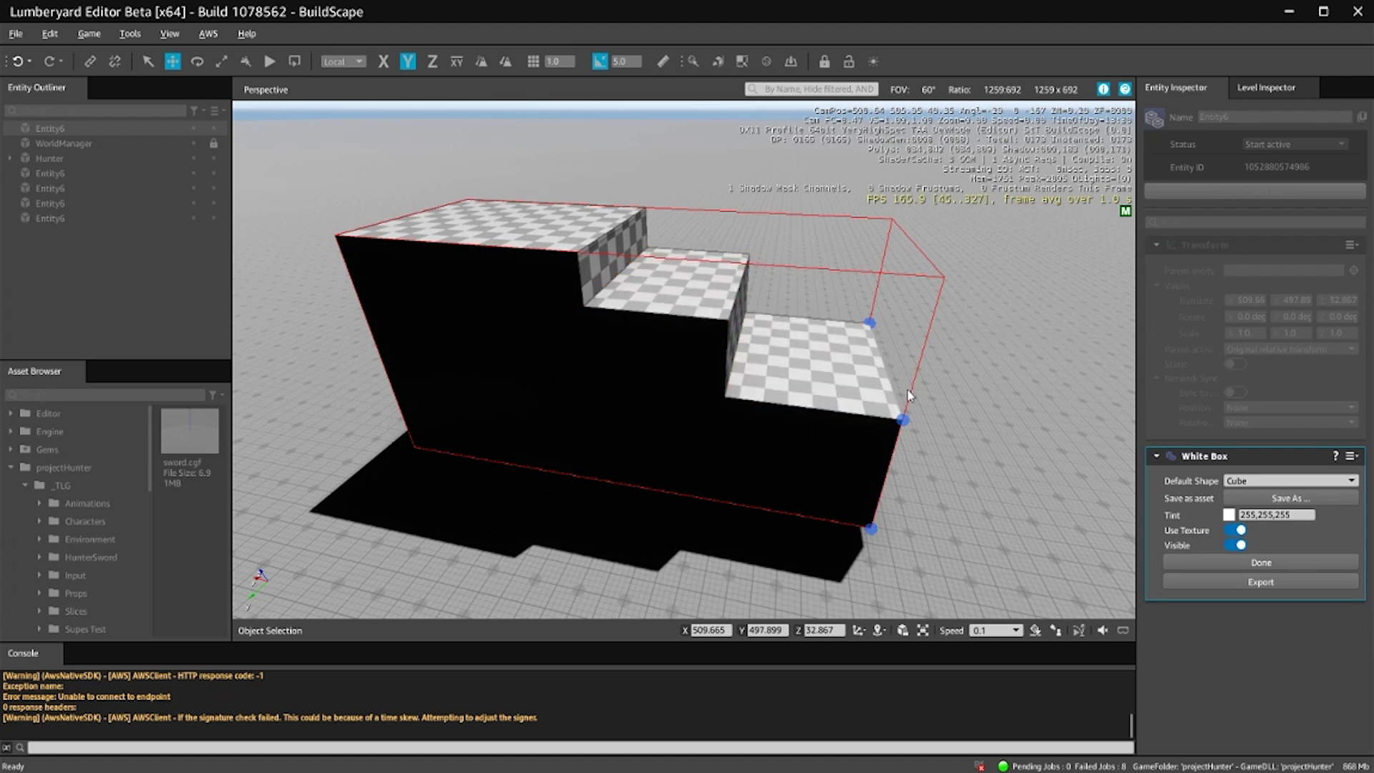
pyautogui.keyDown('alt'); pyautogui.moveTo(963, 435); pyautogui.dragTo(764, 445); pyautogui.keyUp('alt')
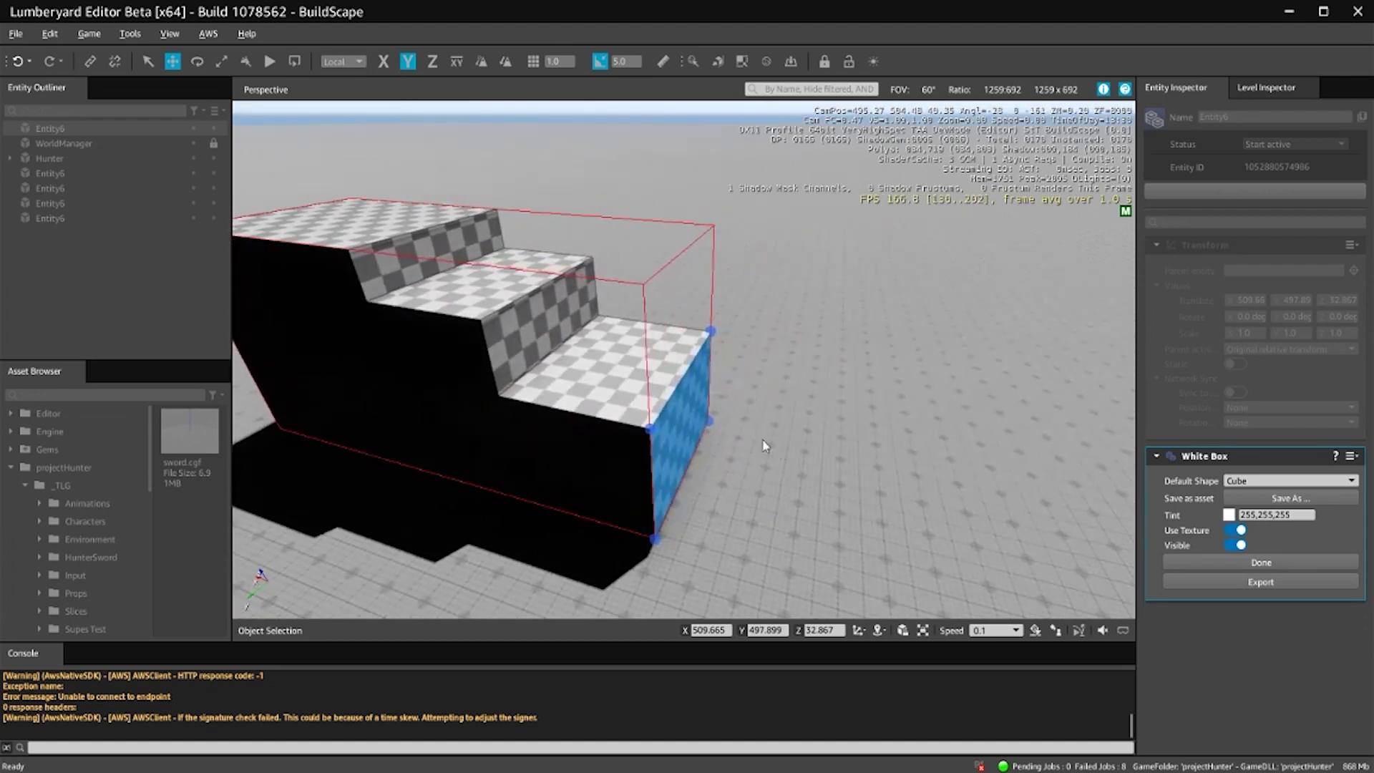
pyautogui.moveTo(680, 422); pyautogui.dragTo(918, 471)
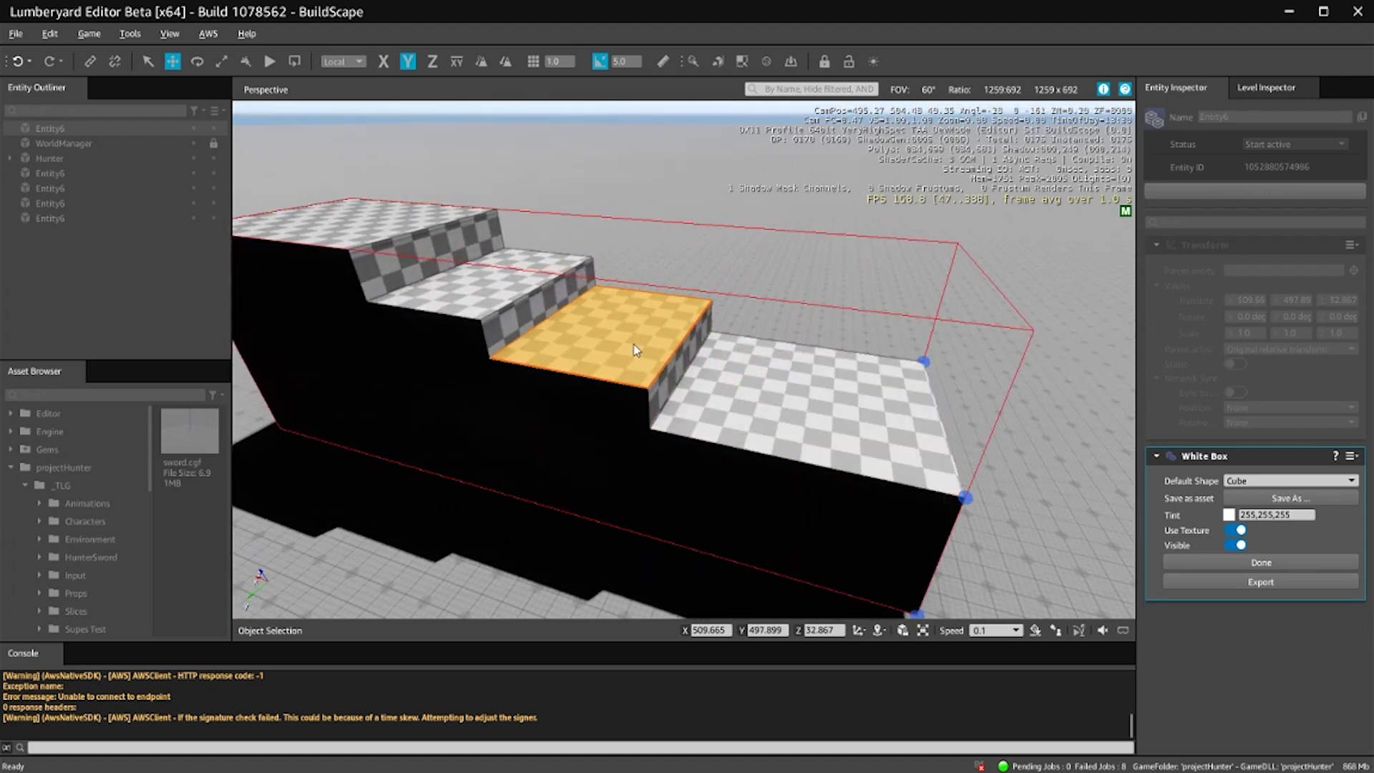
# - Extrude the vertical edge at the end of the lowest section around its opposite corner to form a fan-shaped landing
pyautogui.press('d')
pyautogui.moveTo(765, 385); pyautogui.dragTo(715, 336, button='right')
pyautogui.press('a')
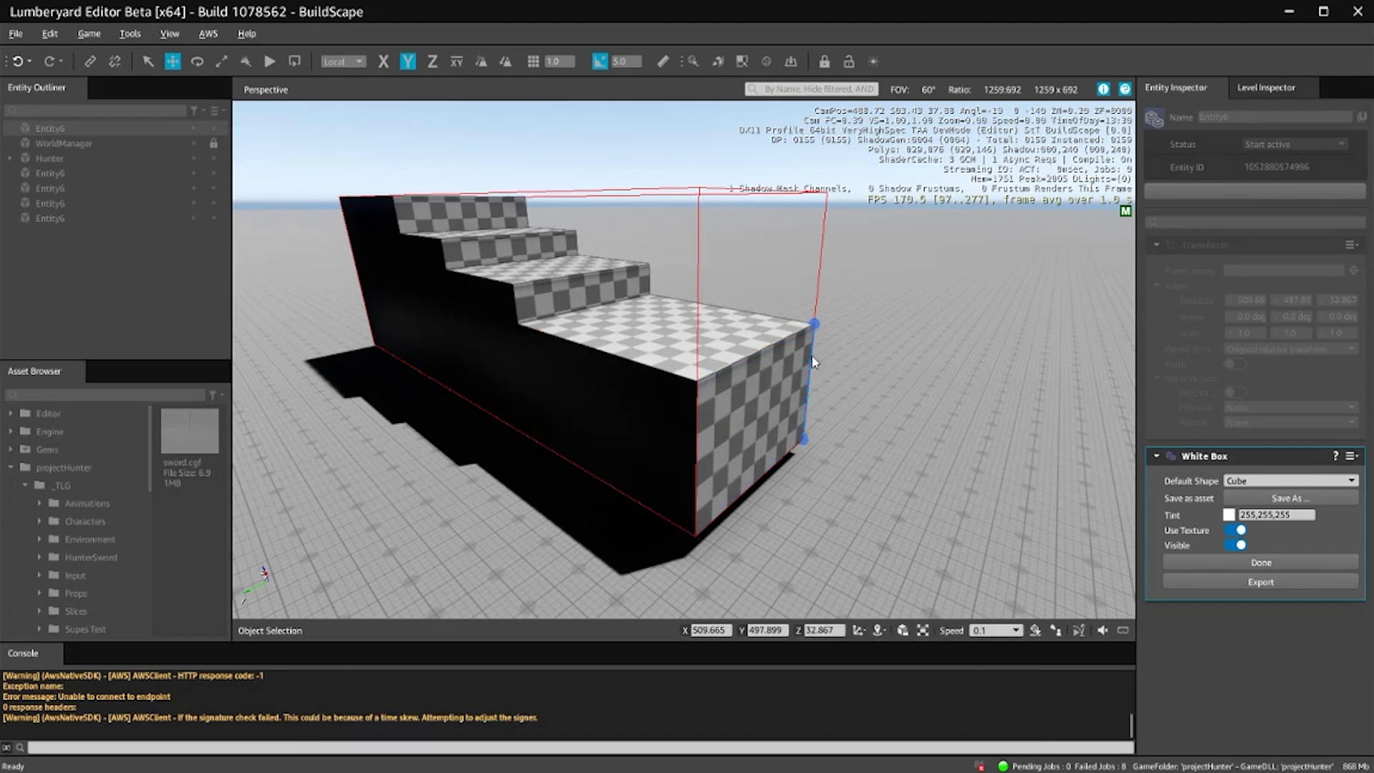
pyautogui.moveTo(814, 362); pyautogui.dragTo(501, 373)
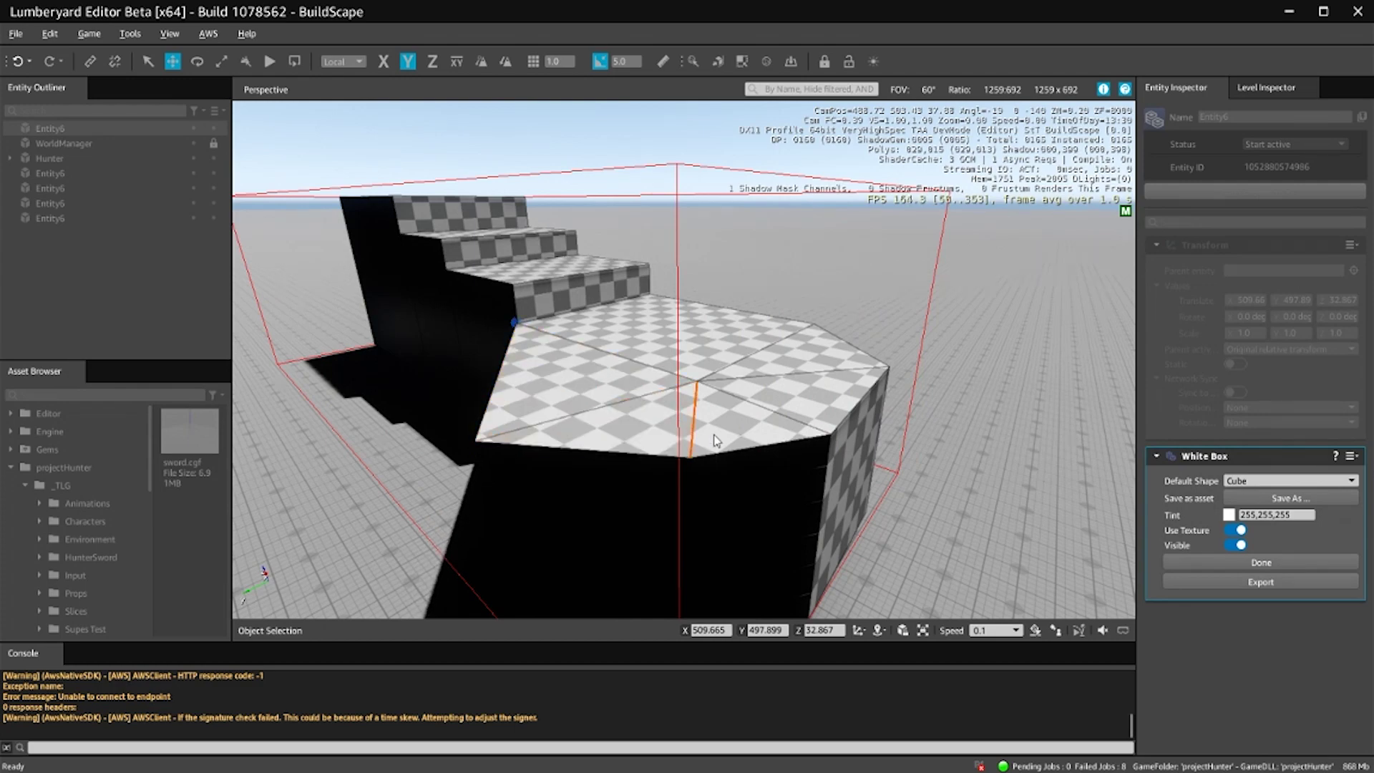
# - Enlarge the outer side face of the lowest section from its corner and extrude it outward into a taller block
pyautogui.press('d')
pyautogui.moveTo(752, 340); pyautogui.dragTo(702, 347, button='right')
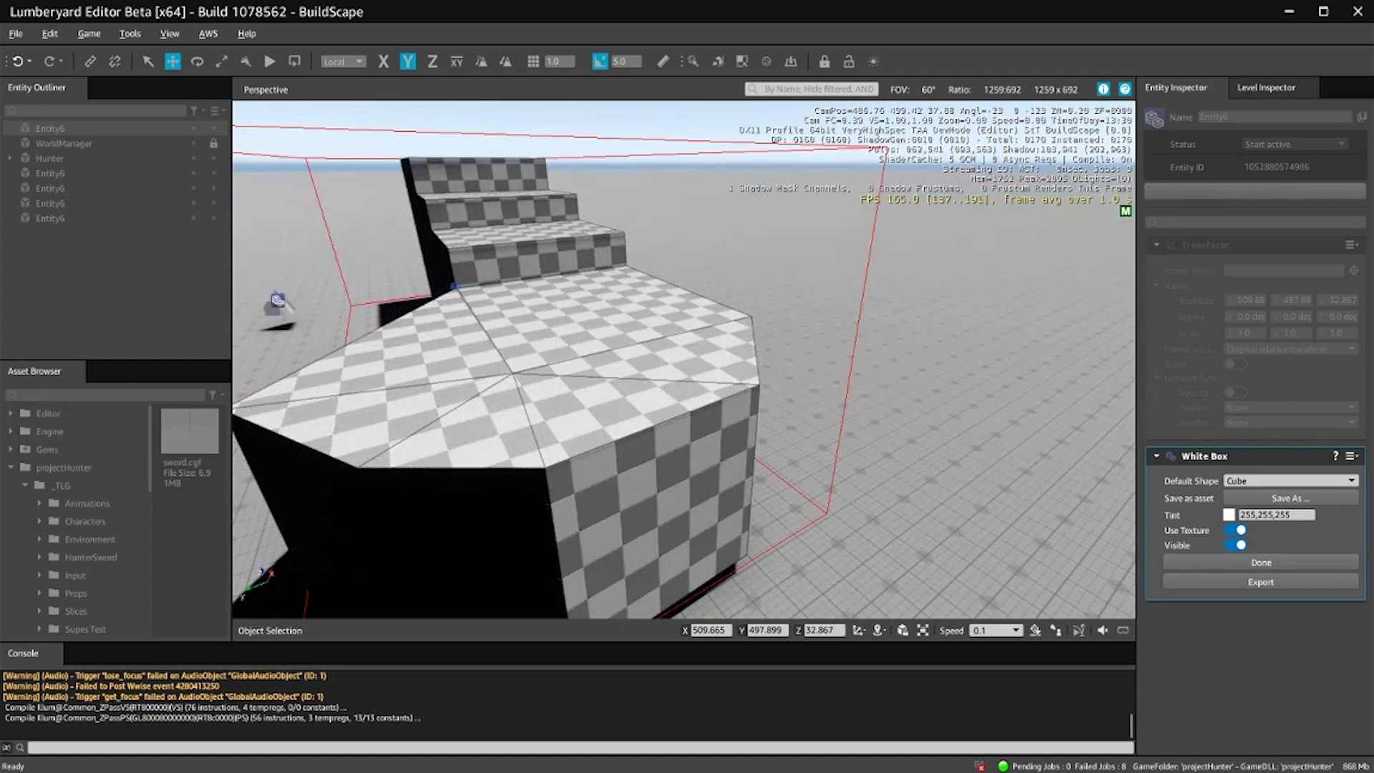
pyautogui.press('d')
pyautogui.moveTo(715, 350); pyautogui.dragTo(576, 347, button='right')
pyautogui.press('w')
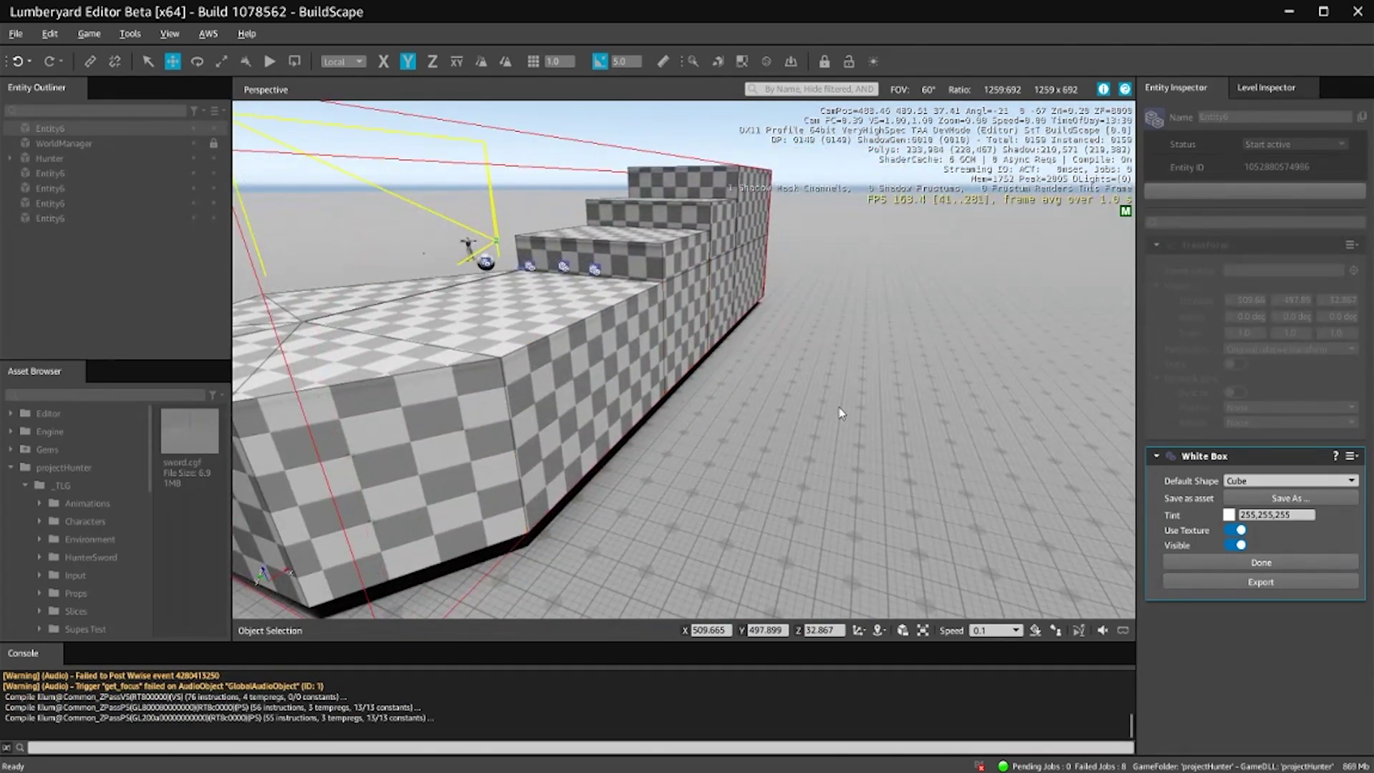
pyautogui.click(582, 376)
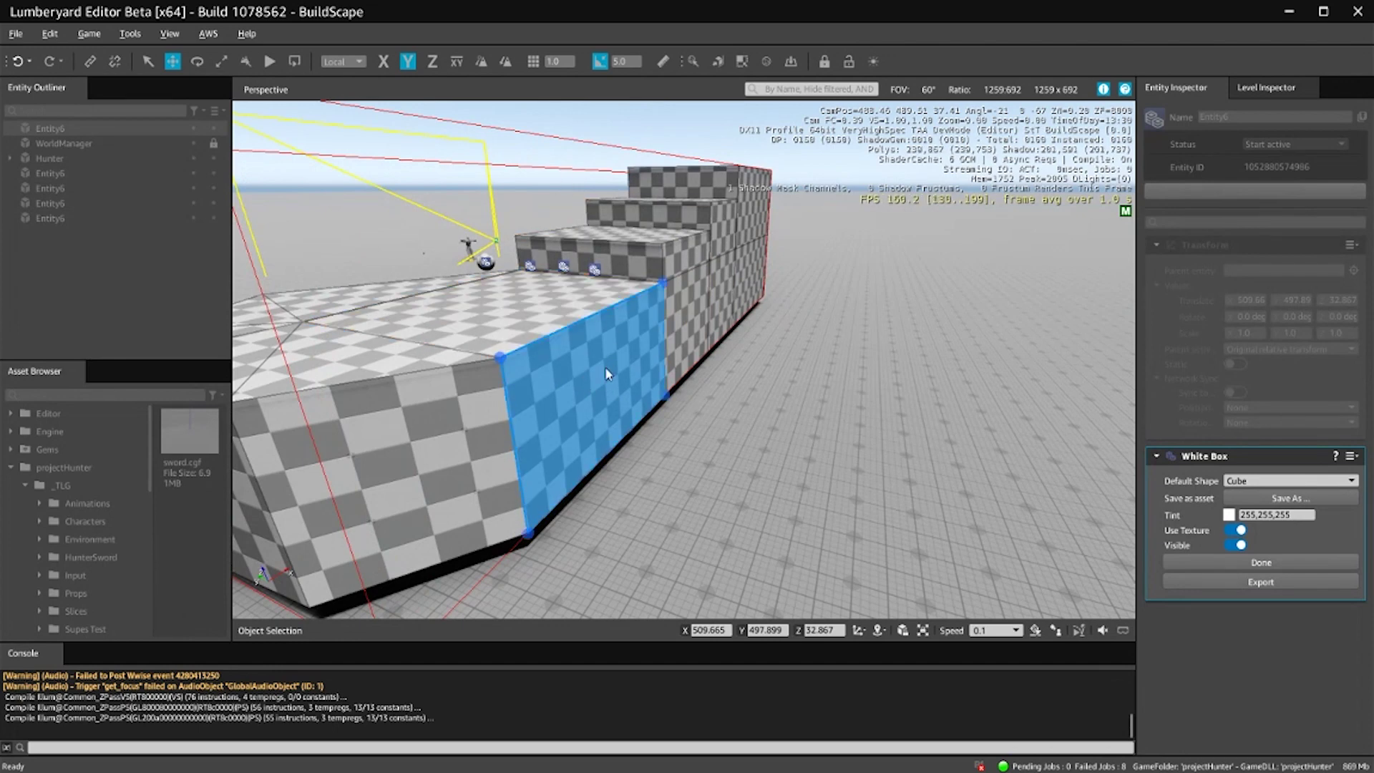
pyautogui.moveTo(501, 361); pyautogui.dragTo(390, 288)
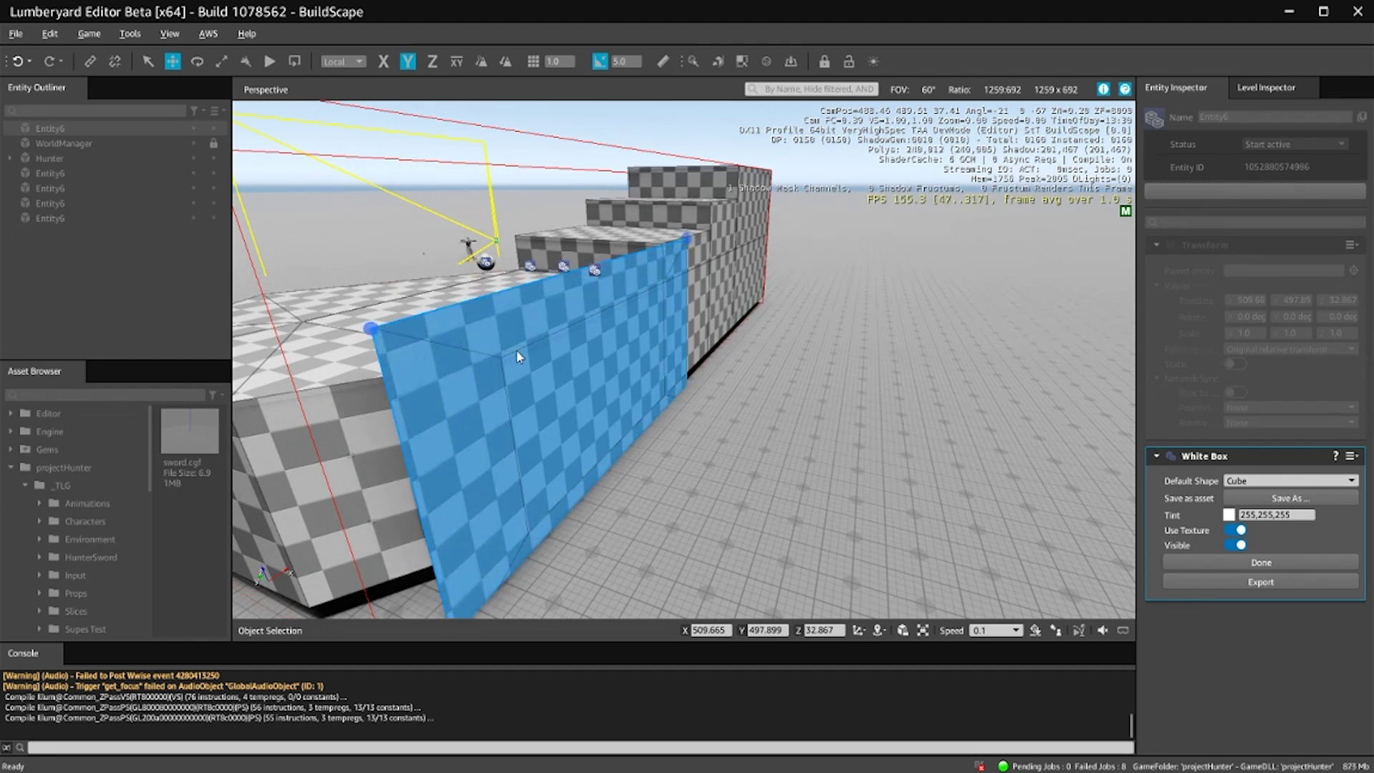
pyautogui.hotkey('ctrl', 'z')
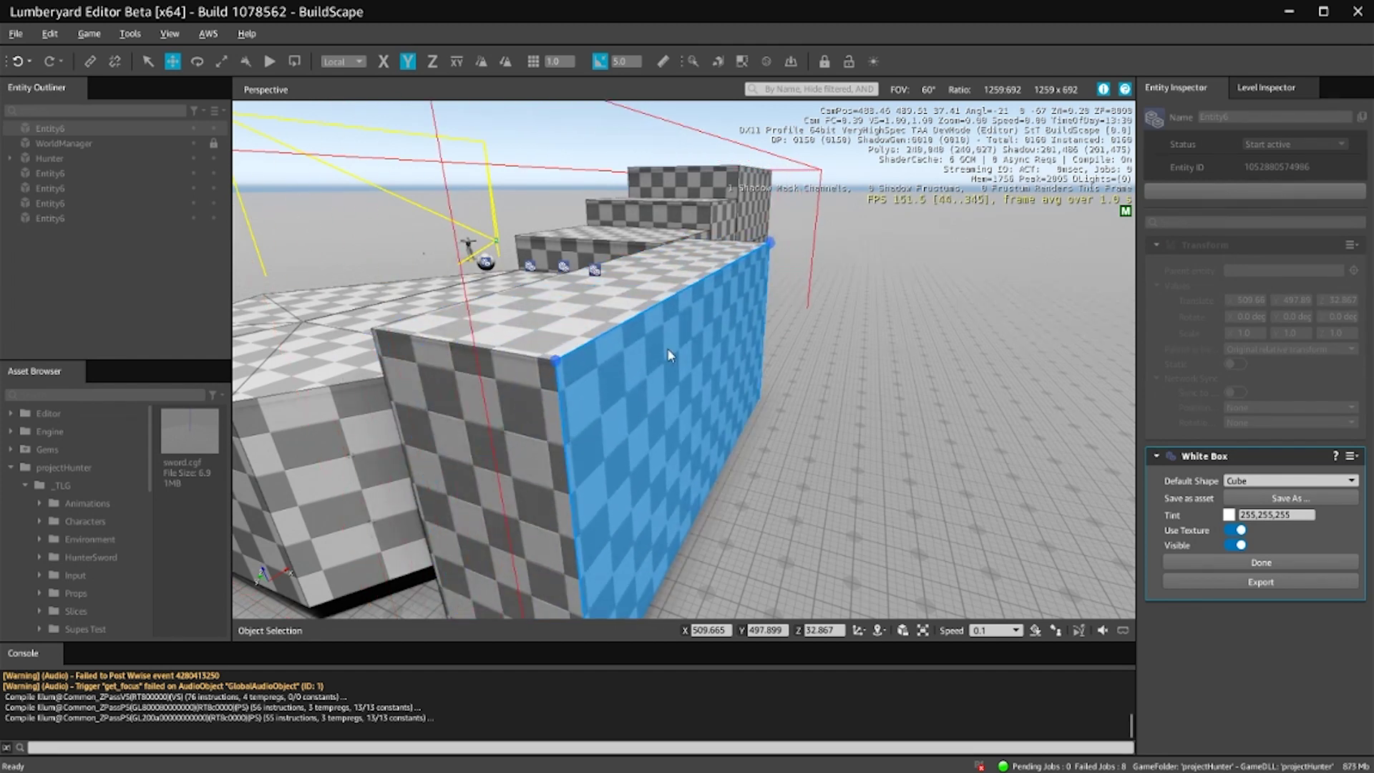
# - Extrude the tall block's outer side face outward into a lower section and enlarge the side face beyond it
pyautogui.keyDown('ctrl'); pyautogui.moveTo(555, 362); pyautogui.dragTo(1006, 478); pyautogui.keyUp('ctrl')
pyautogui.press('d')
pyautogui.press('s')
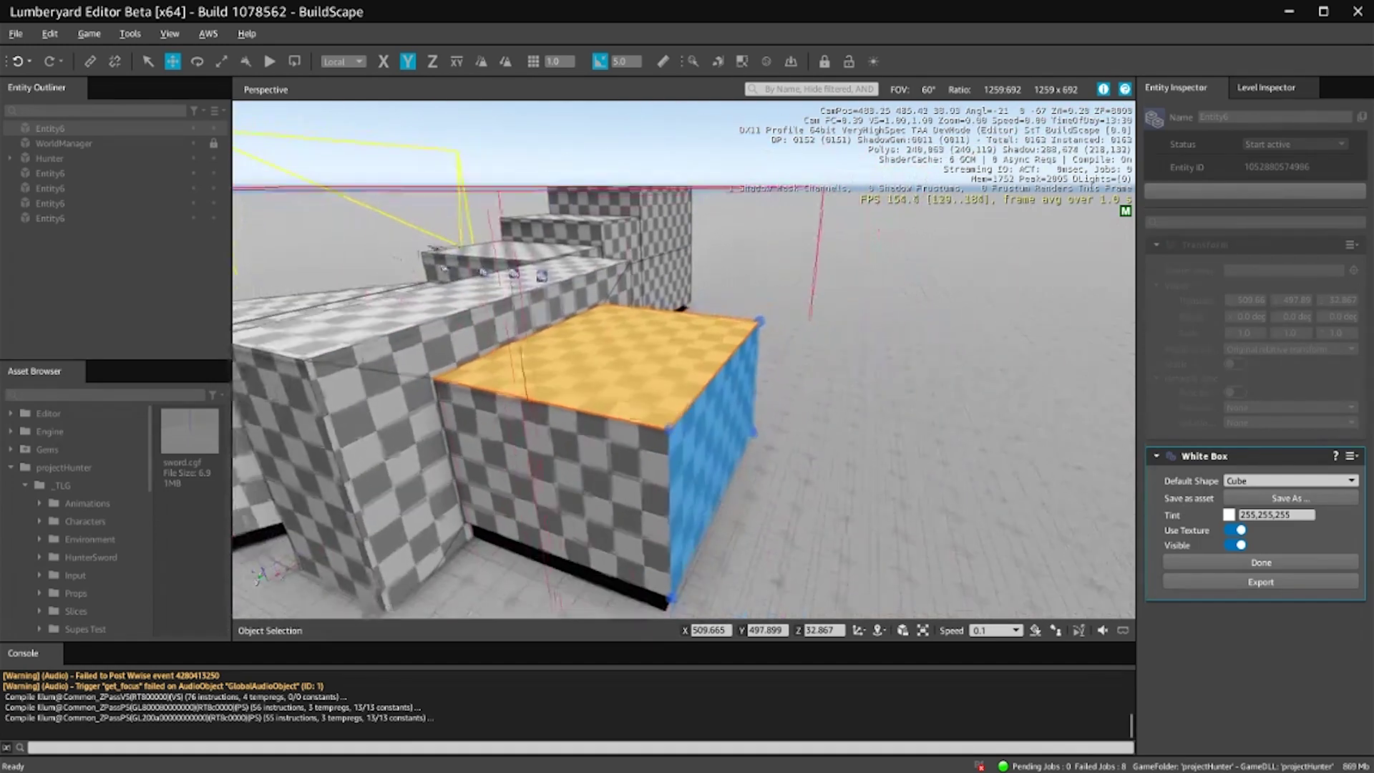
pyautogui.moveTo(673, 427); pyautogui.dragTo(928, 436)
pyautogui.press('d')
pyautogui.moveTo(853, 410); pyautogui.dragTo(874, 408, button='right')
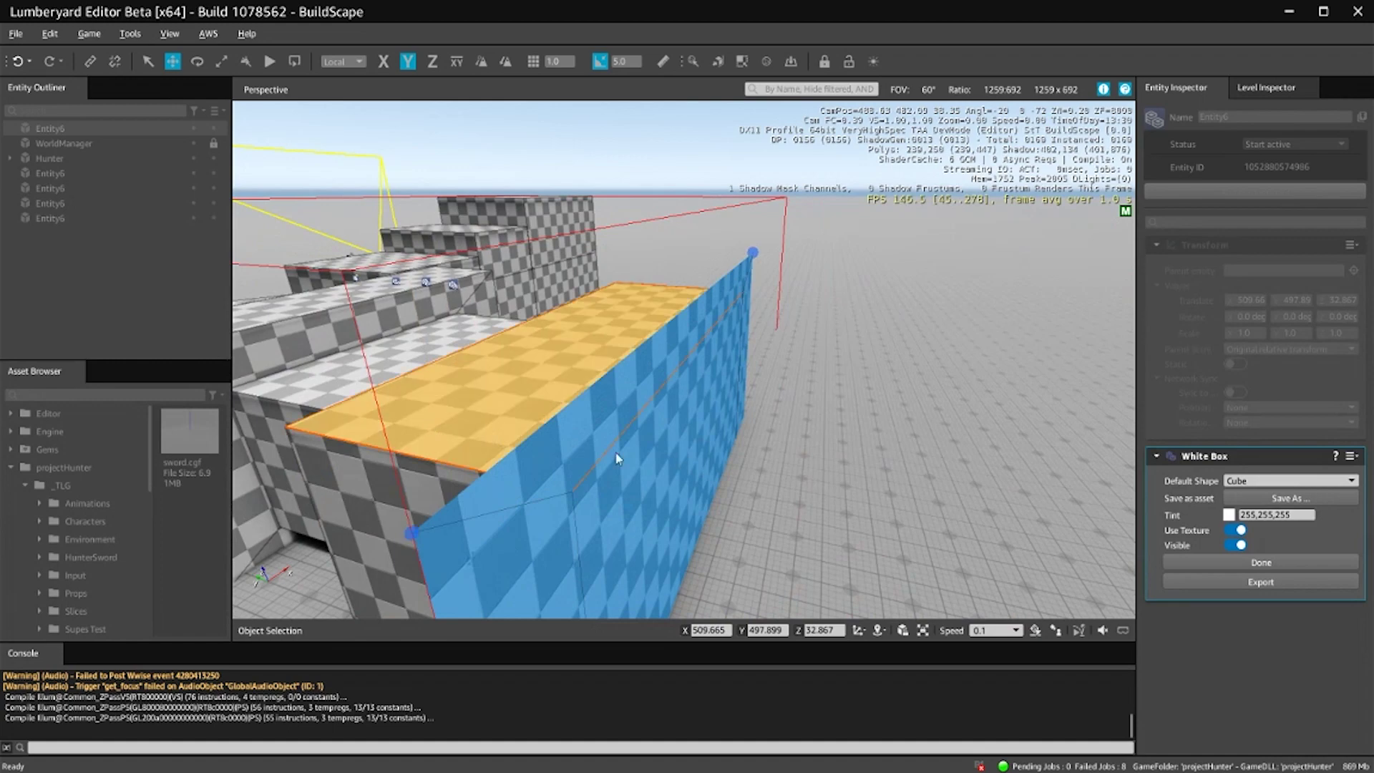
# - Extend the enlarged side face outward and extrude it again into a further section of the row
pyautogui.moveTo(667, 459); pyautogui.dragTo(907, 494)
pyautogui.keyDown('alt'); pyautogui.moveTo(908, 494); pyautogui.dragTo(590, 421, button='middle'); pyautogui.keyUp('alt')
pyautogui.keyDown('ctrl'); pyautogui.moveTo(607, 392); pyautogui.dragTo(805, 438); pyautogui.keyUp('ctrl')
pyautogui.press('d')
pyautogui.moveTo(805, 437); pyautogui.dragTo(687, 438, button='right')
pyautogui.press('w')
# - Form a rectangular recess in the middle of the outermost side face and move its inner face outward
pyautogui.keyDown('ctrl'); pyautogui.moveTo(596, 465); pyautogui.dragTo(667, 497); pyautogui.keyUp('ctrl')
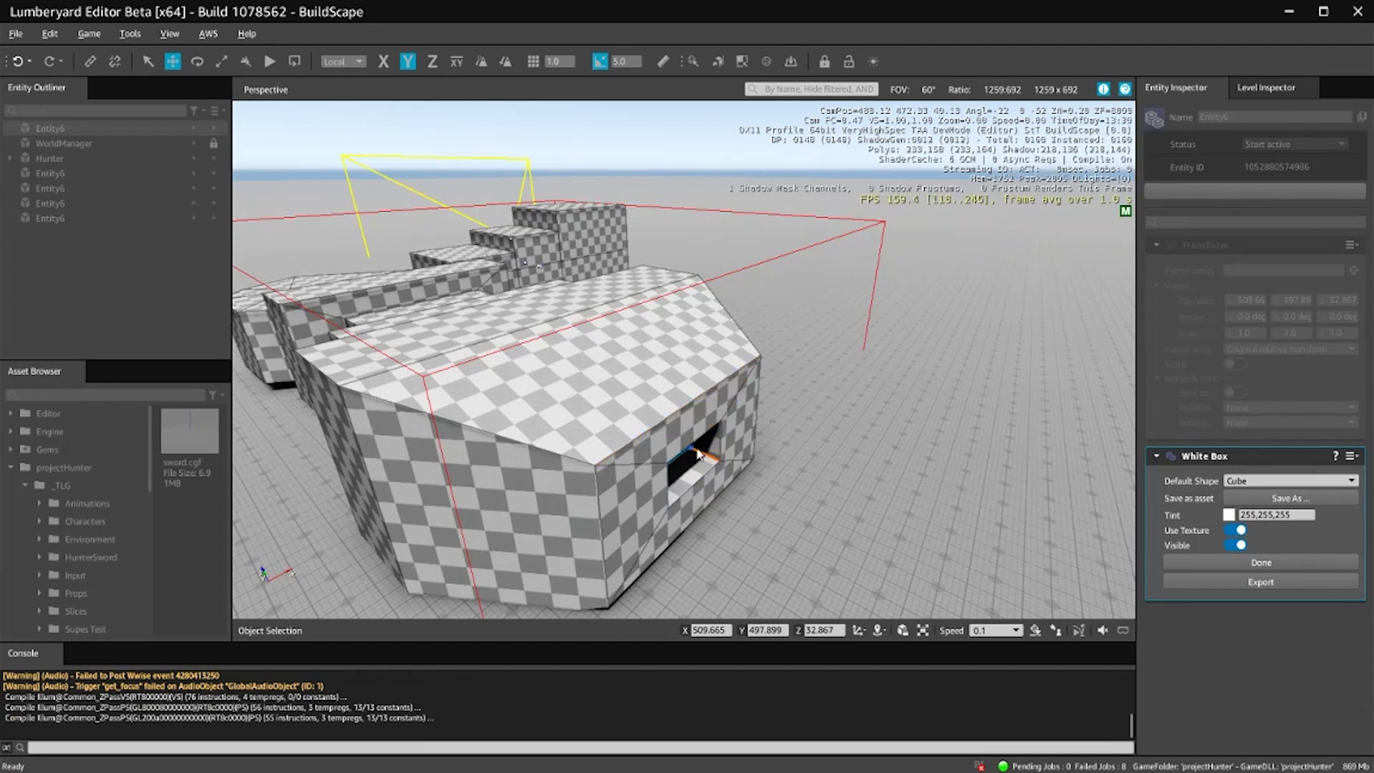
pyautogui.press('d')
pyautogui.moveTo(740, 472); pyautogui.dragTo(740, 473, button='right')
pyautogui.press('w')
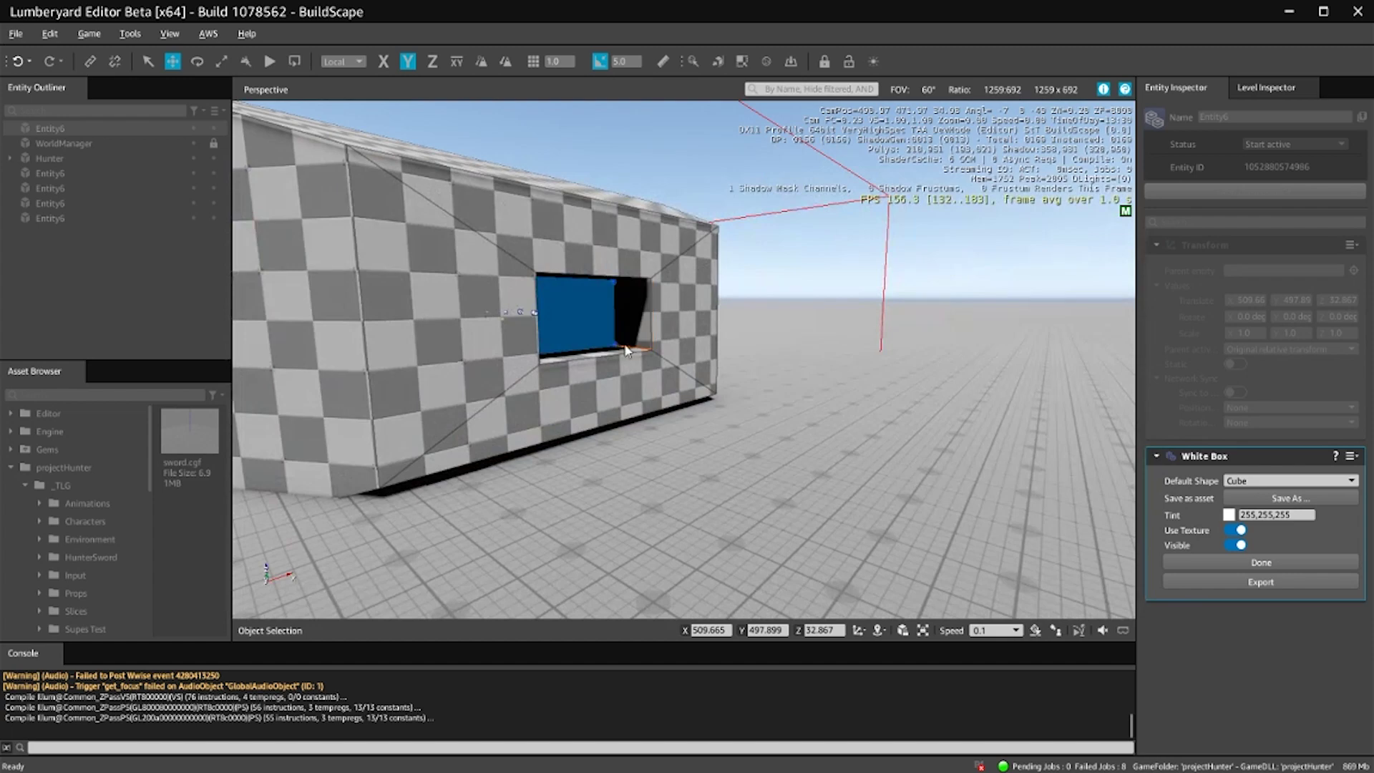
pyautogui.moveTo(570, 320); pyautogui.dragTo(868, 367)
# - Hide the dividing edges on top of the fan-shaped landing to merge its triangles into one face
pyautogui.press('s')
pyautogui.press('a')
pyautogui.moveTo(691, 445); pyautogui.dragTo(701, 446, button='right')
pyautogui.press('s')
pyautogui.press('a')
pyautogui.keyDown('alt'); pyautogui.moveTo(538, 318); pyautogui.dragTo(510, 309, button='middle'); pyautogui.keyUp('alt')
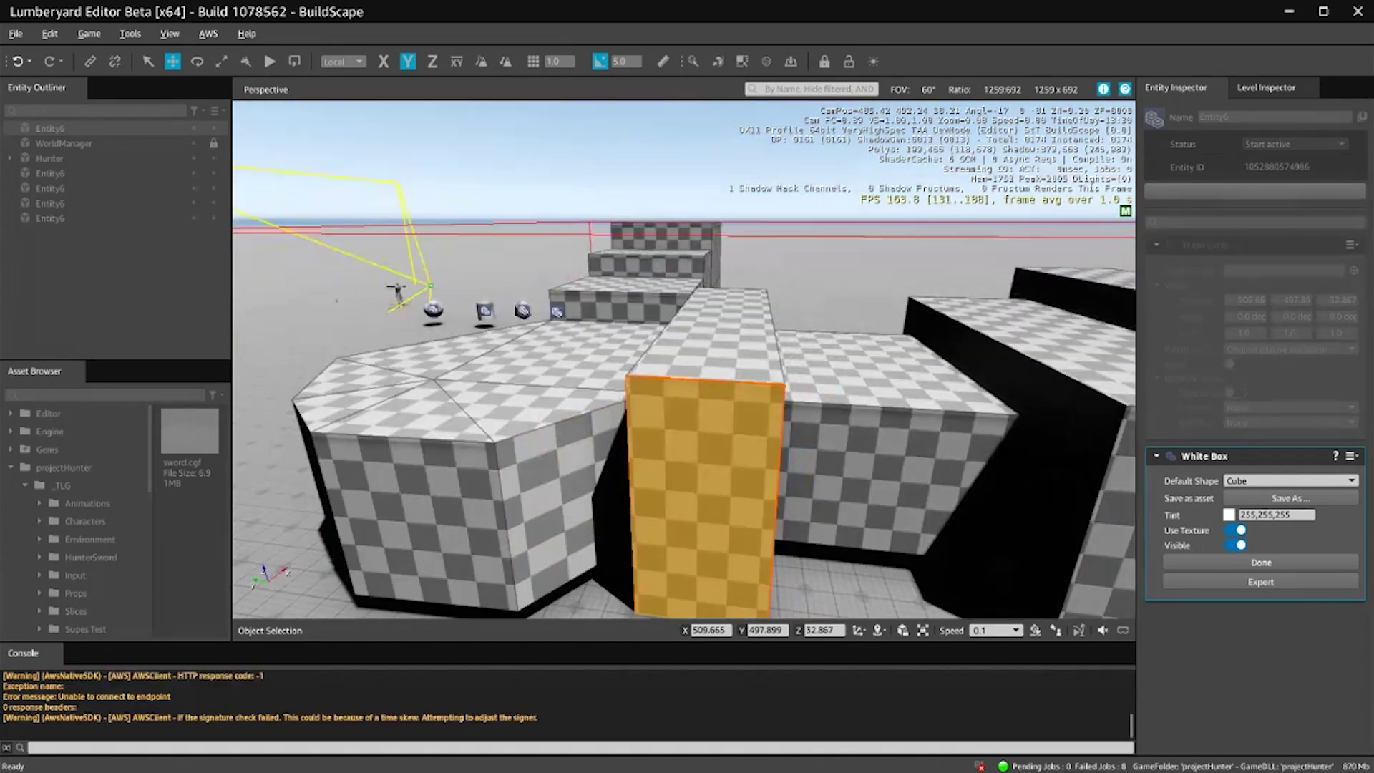
pyautogui.press('a')
pyautogui.moveTo(727, 477); pyautogui.dragTo(733, 478, button='right')
pyautogui.keyDown('alt'); pyautogui.moveTo(637, 438); pyautogui.dragTo(658, 455, button='middle'); pyautogui.keyUp('alt')
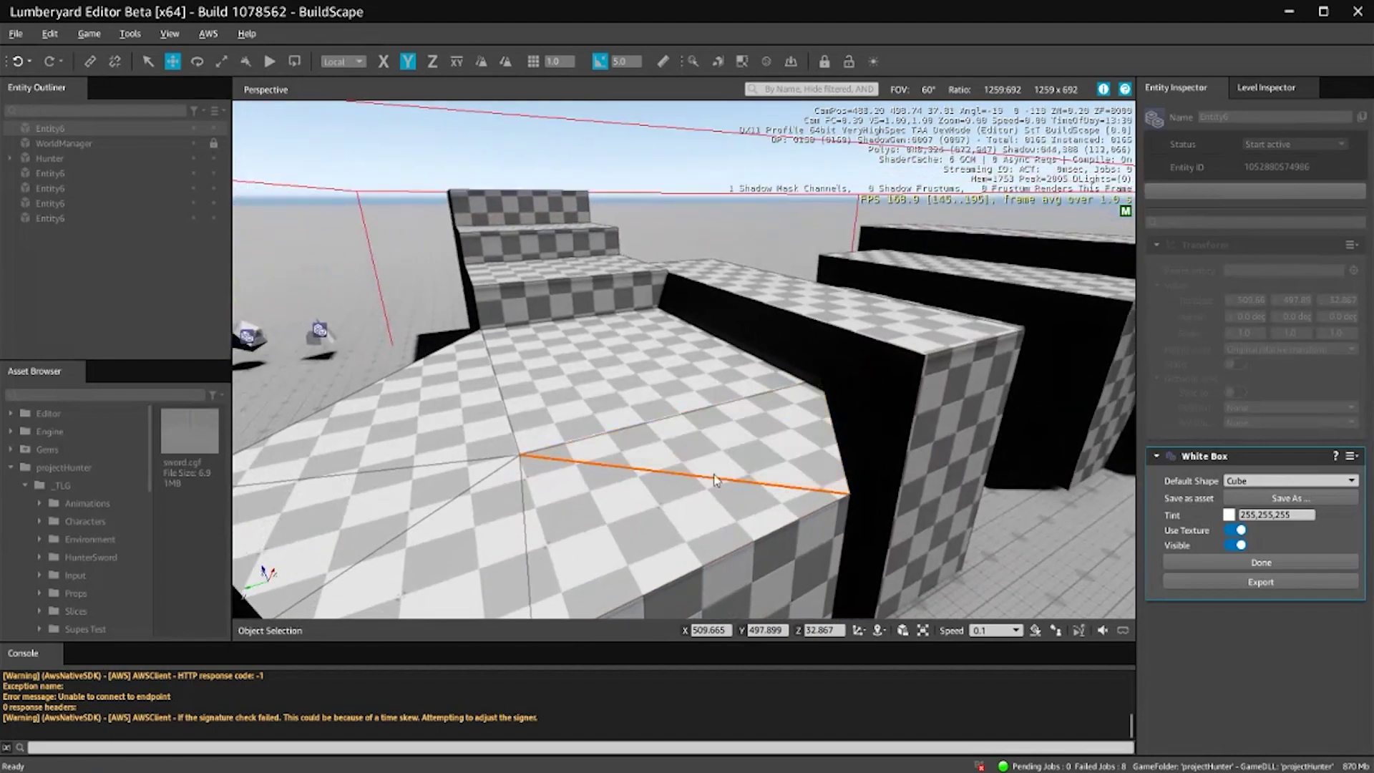
pyautogui.click(638, 423)
pyautogui.press('Delete')
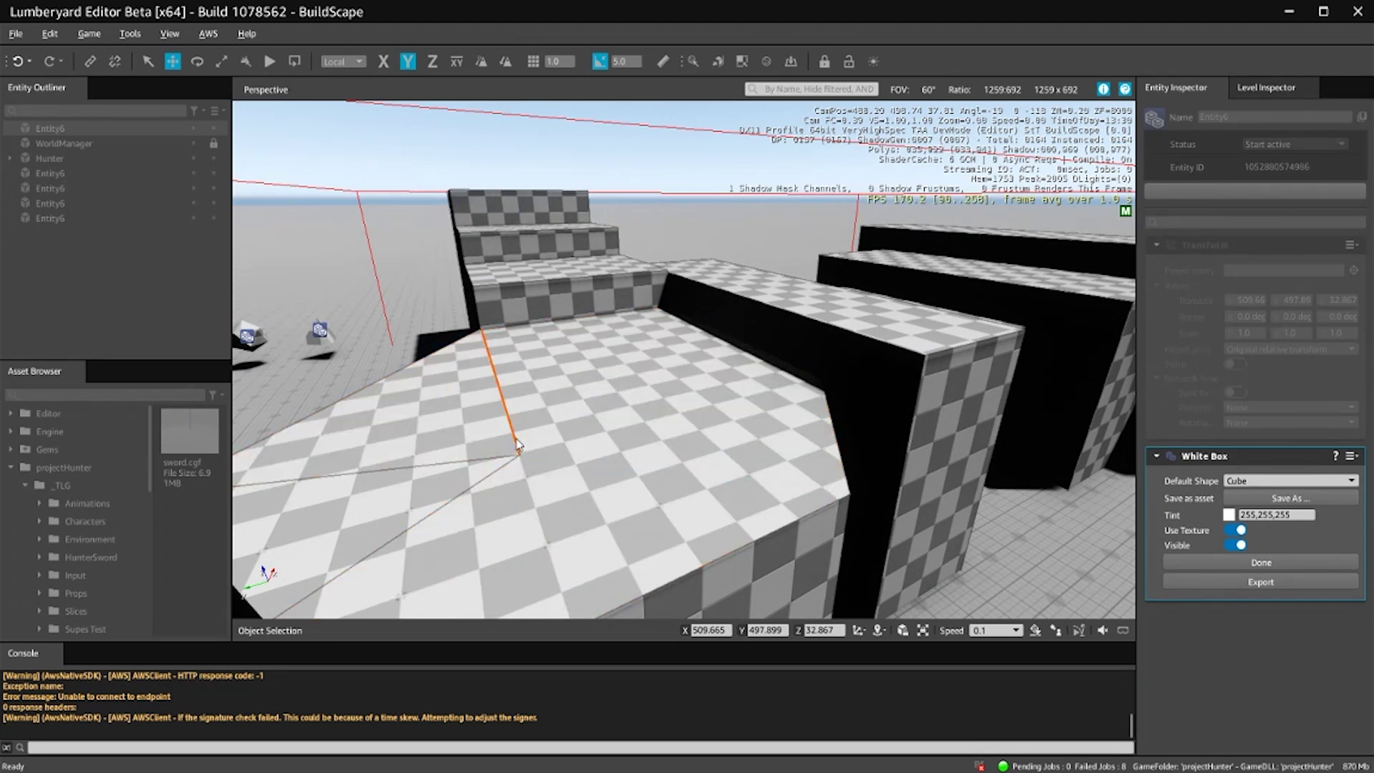
pyautogui.click(479, 482)
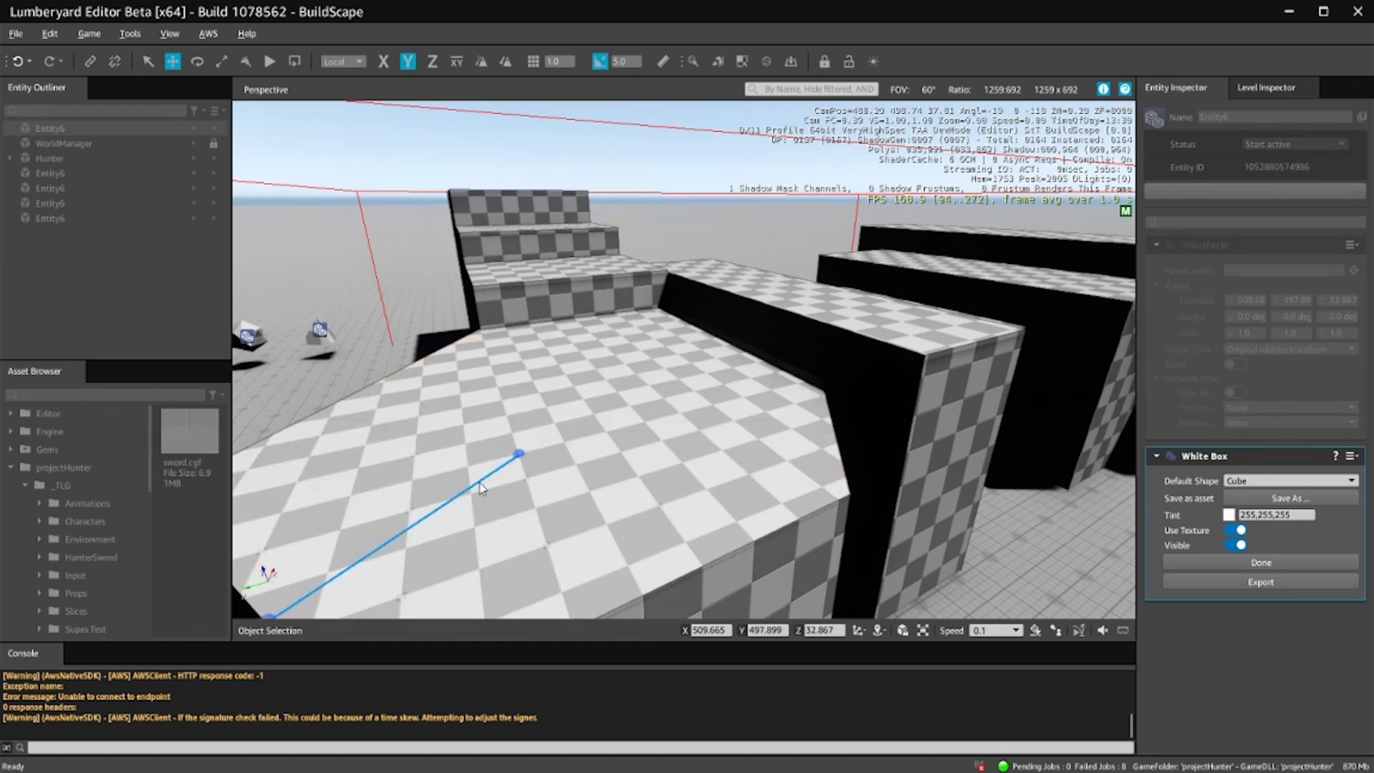
pyautogui.press('Delete')
pyautogui.scroll(-2, 552, 478)
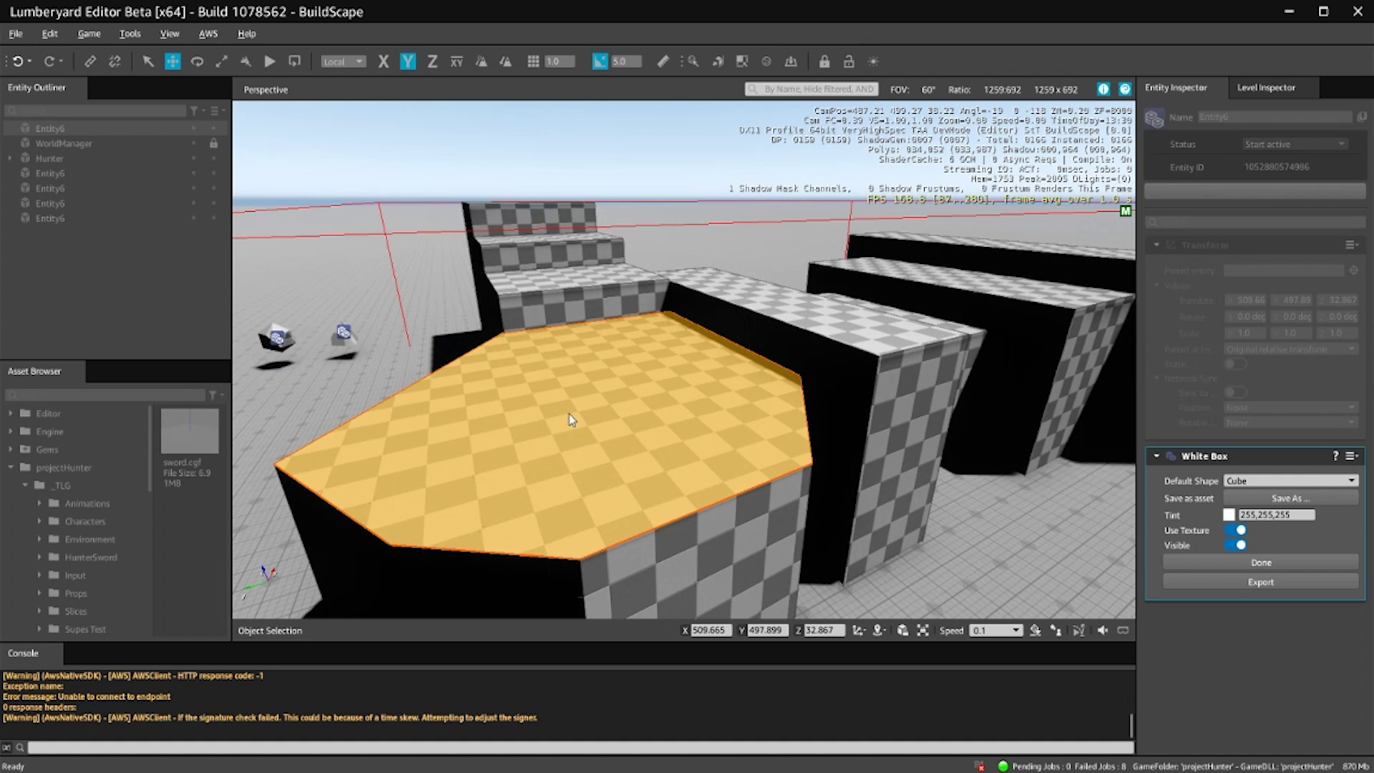
# - Raise the landing's merged top face as one surface and undo the move
pyautogui.click(570, 416)
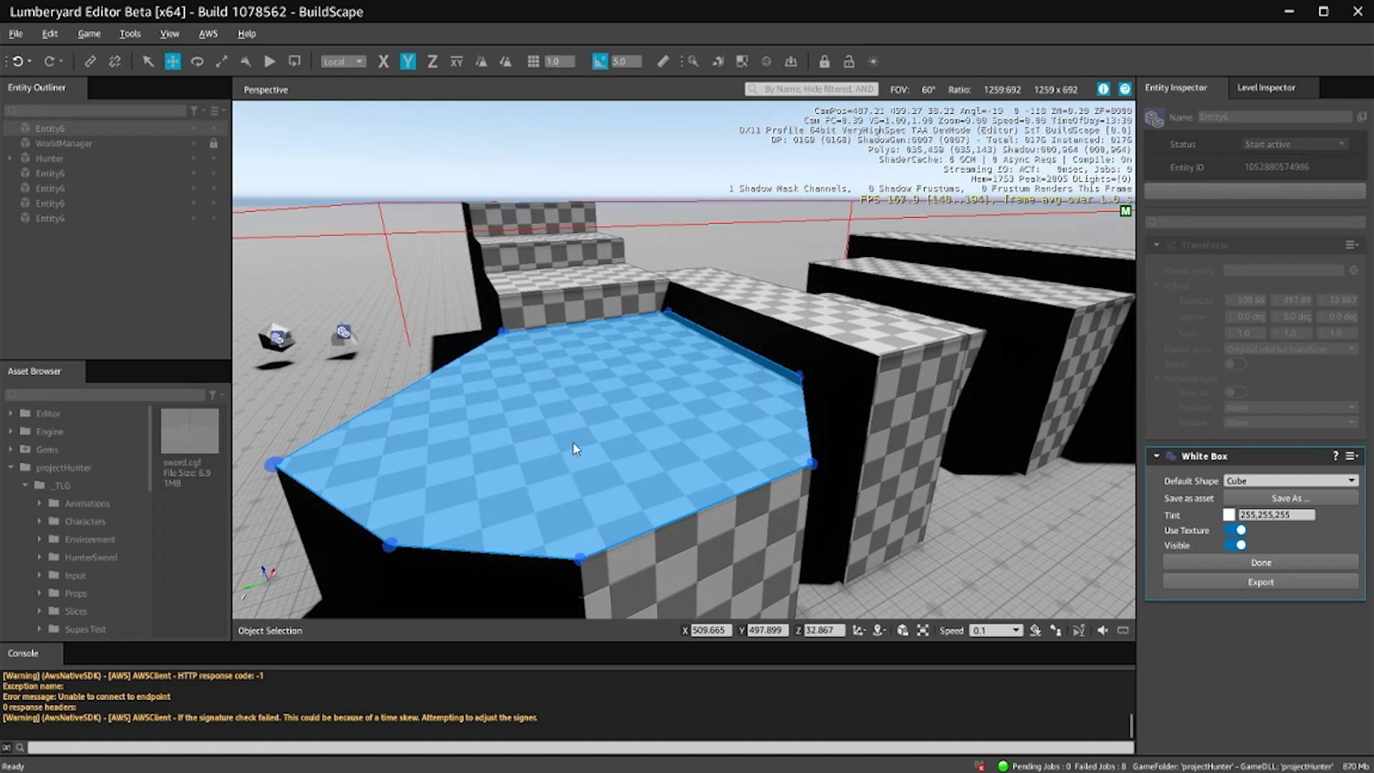
pyautogui.moveTo(574, 442); pyautogui.dragTo(573, 381)
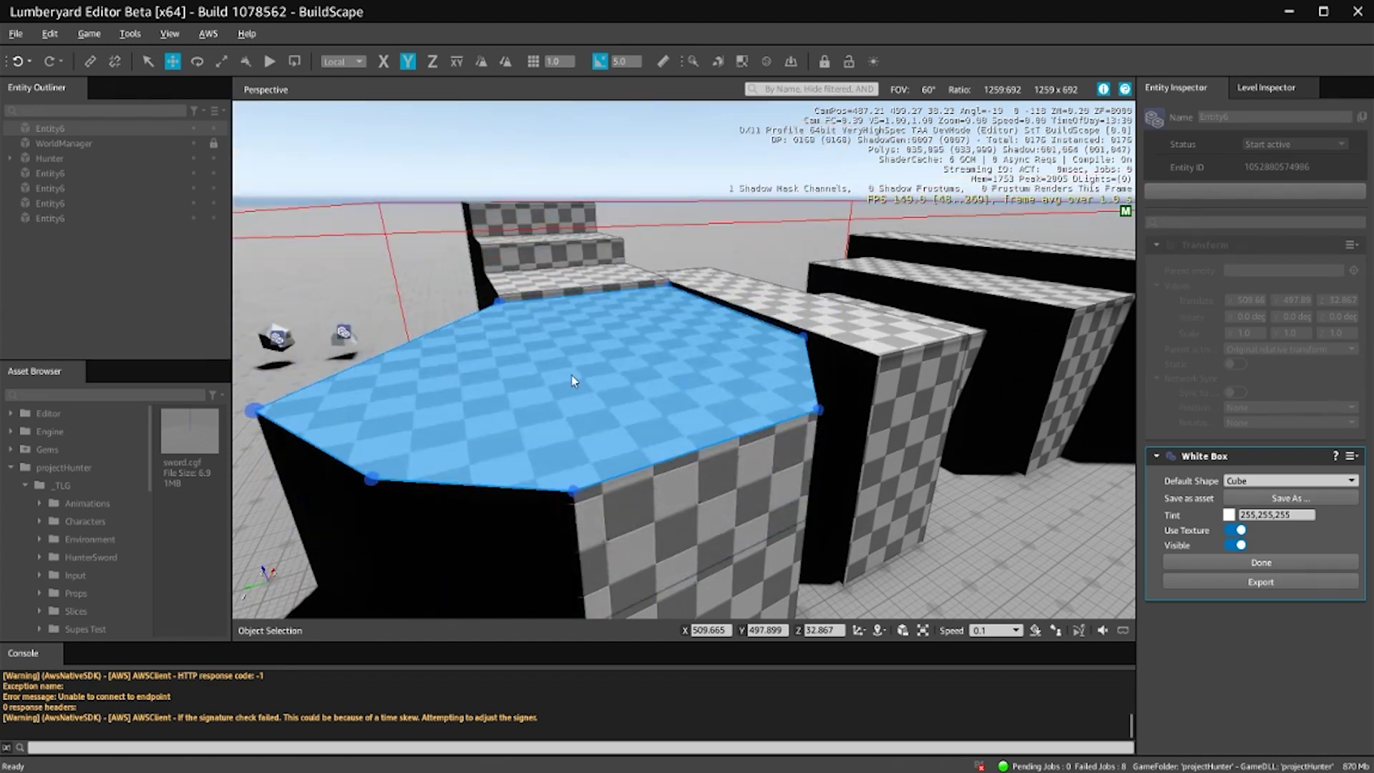
pyautogui.hotkey('ctrl', 'z')
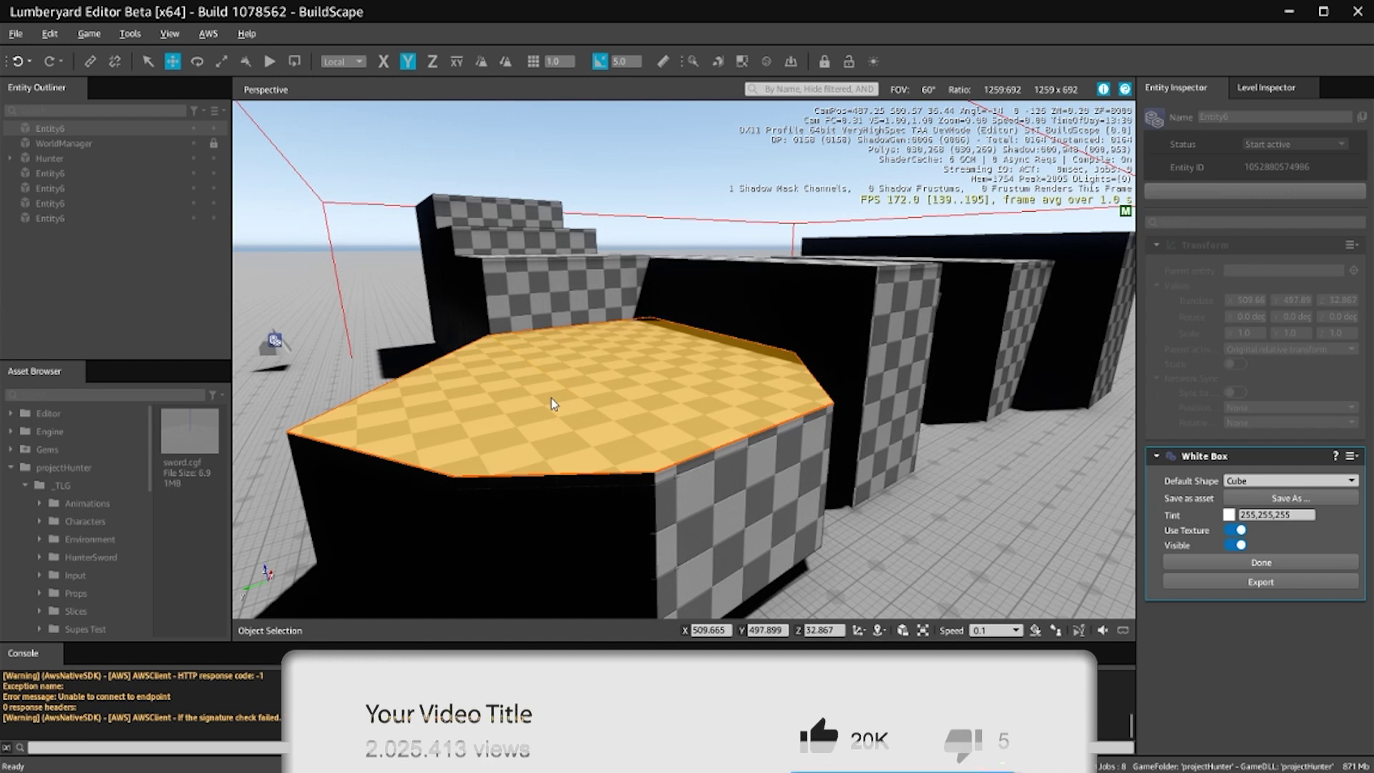
# - Restore the hidden edges on the landing's top to split it back into triangular faces
pyautogui.hotkey('ctrl', 'shift')
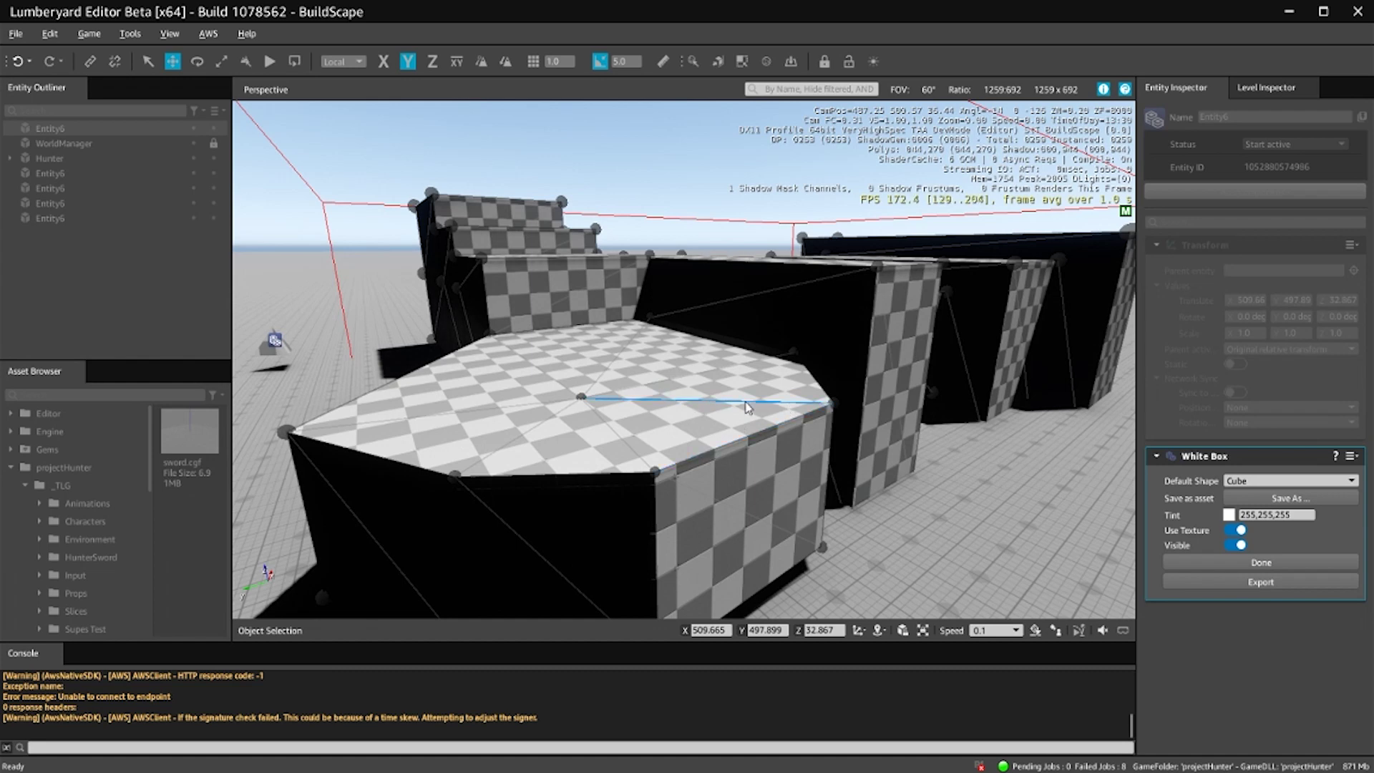
pyautogui.press('Escape')
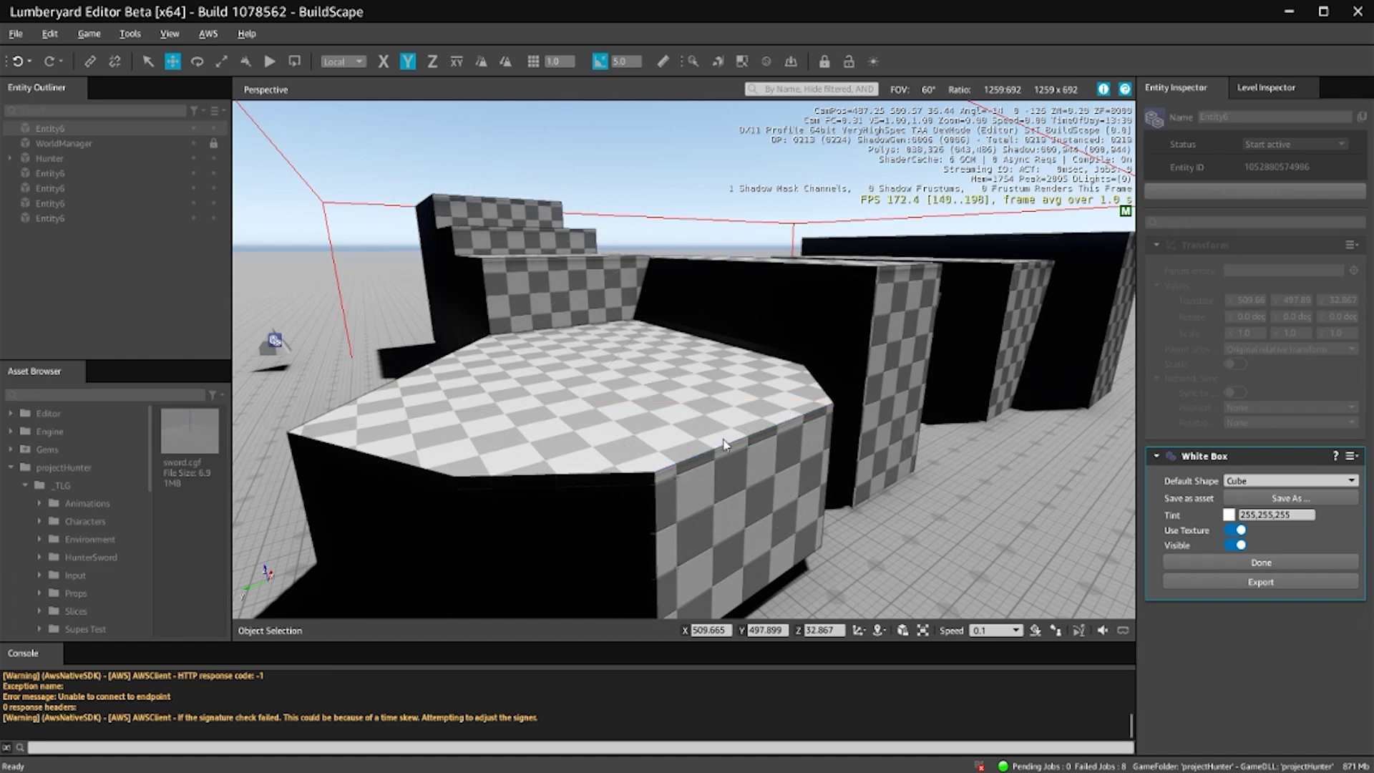
pyautogui.click(724, 444)
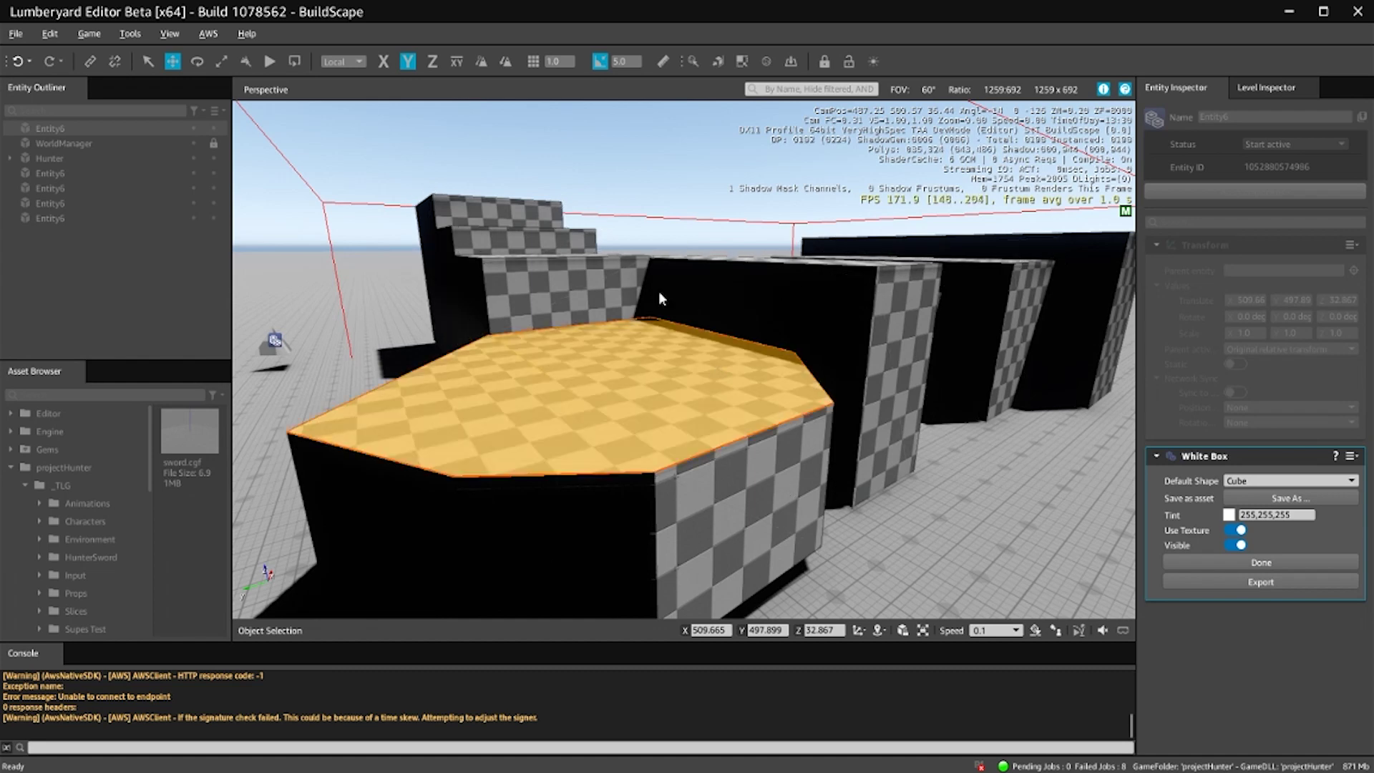
pyautogui.doubleClick(674, 427)
pyautogui.keyDown('ctrl'); pyautogui.keyDown('shift'); pyautogui.click(613, 434); pyautogui.keyUp('shift'); pyautogui.keyUp('ctrl')
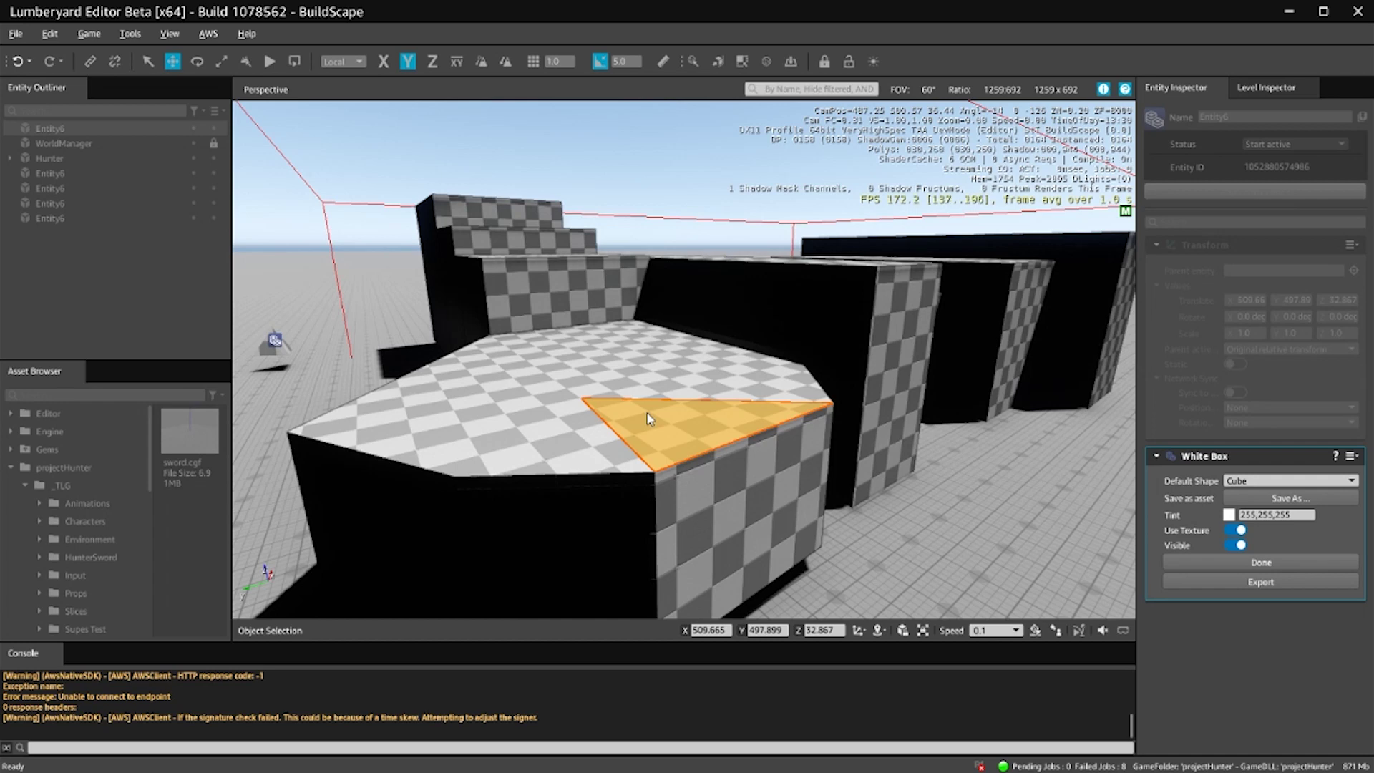
pyautogui.hotkey('ctrl', 'shift')
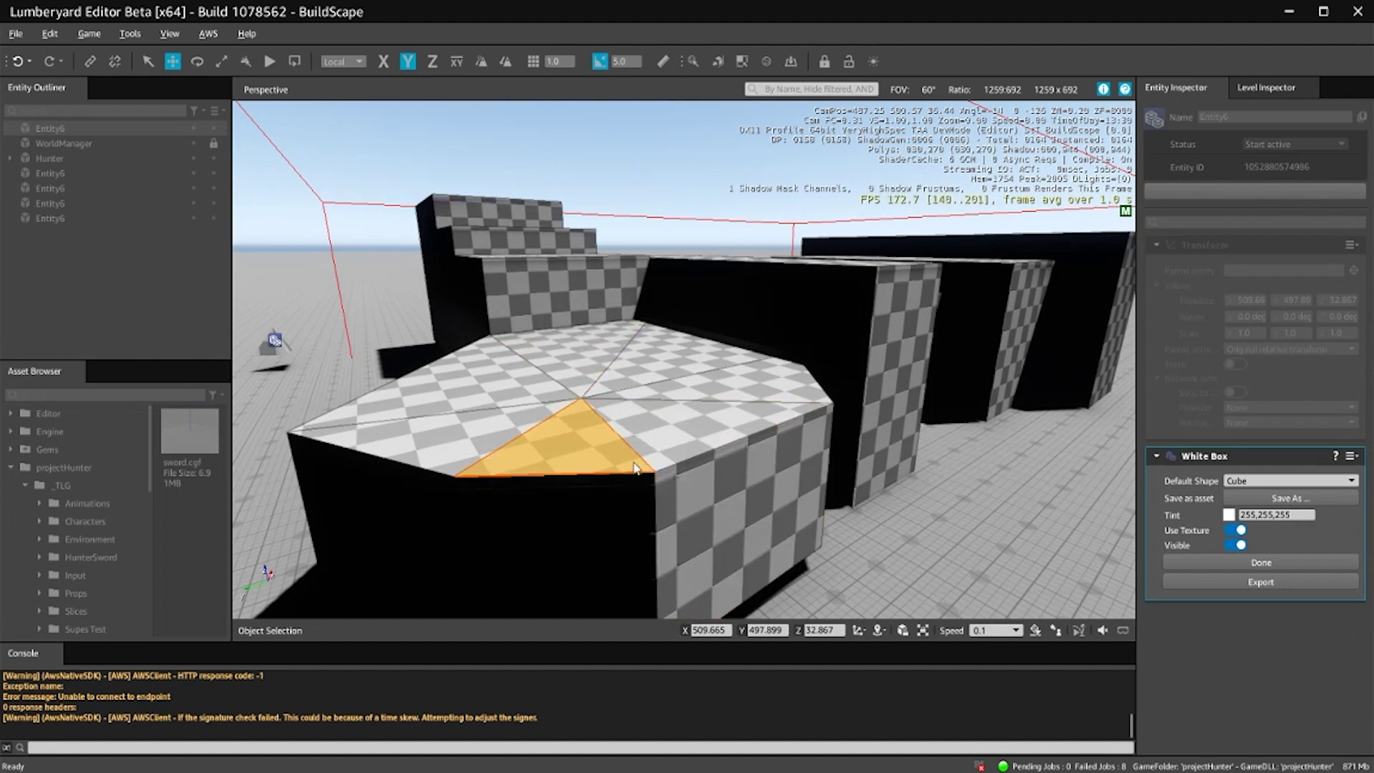
# - Hide the two corner vertices bounding the landing's checkered side and merge that side with the adjoining top triangle
pyautogui.click(654, 473)
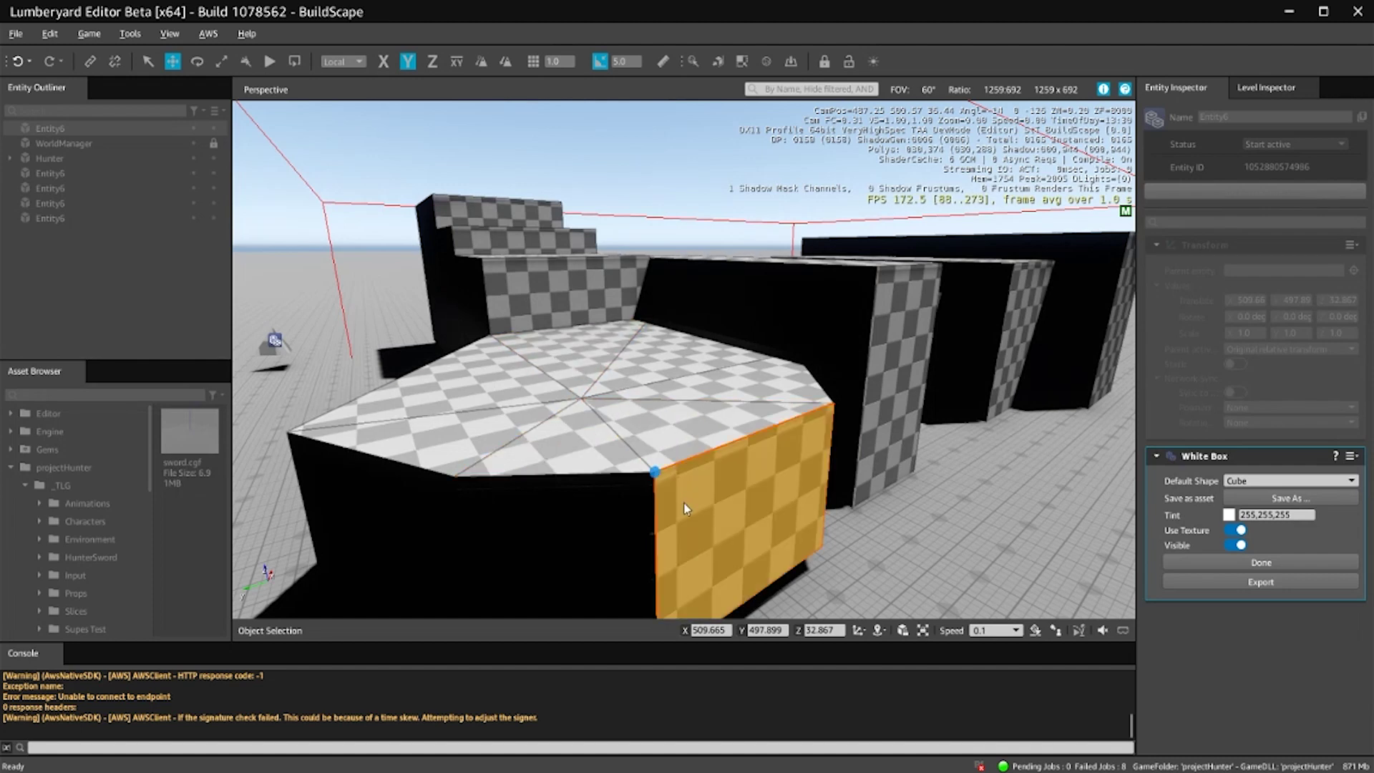
pyautogui.press('h')
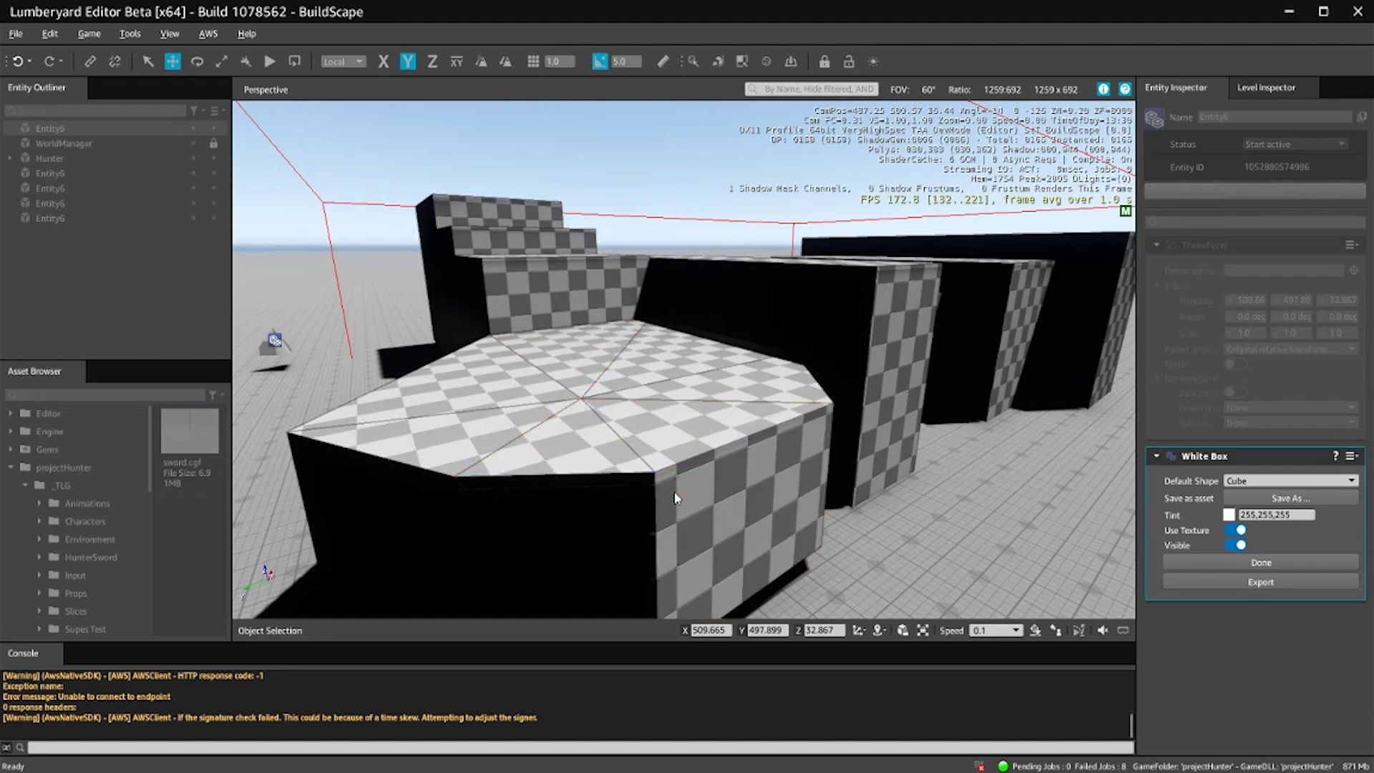
pyautogui.click(832, 405)
pyautogui.press('h')
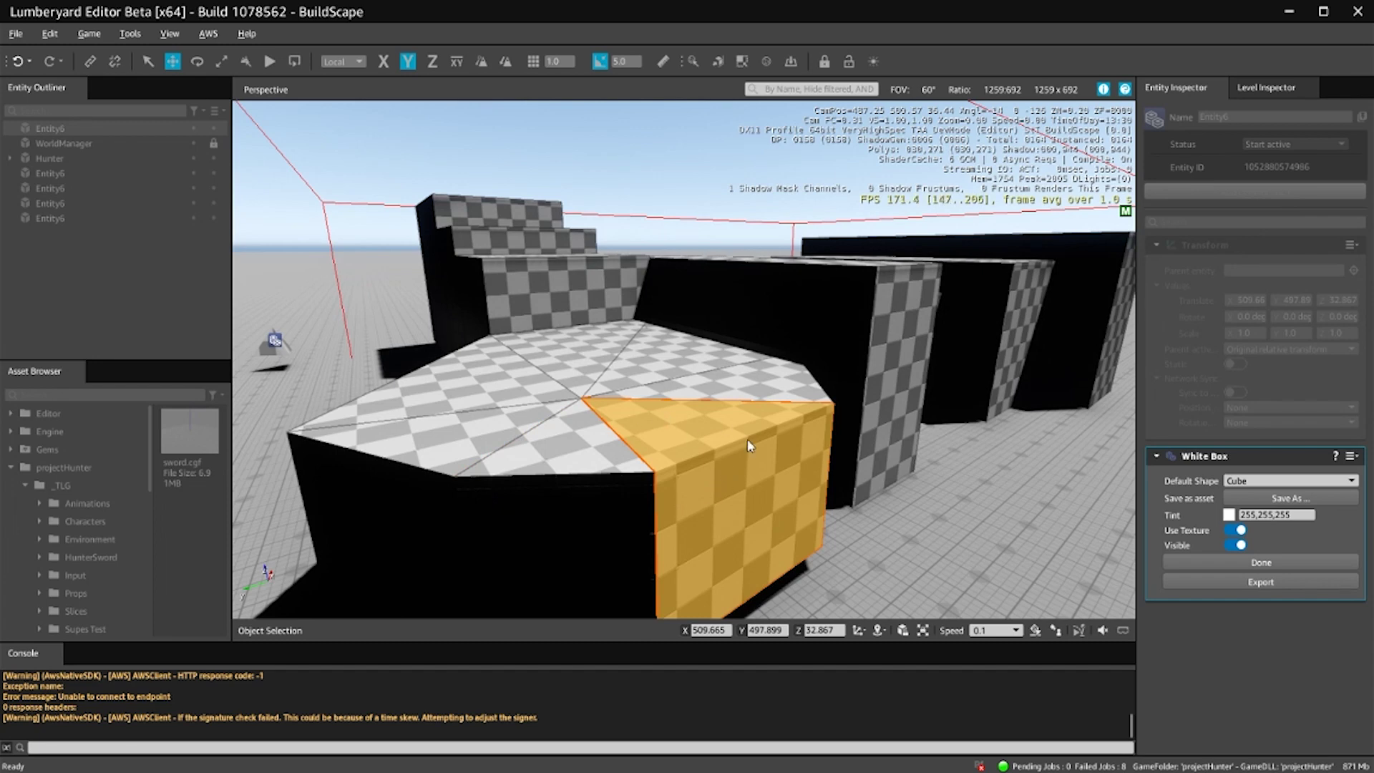
# - Pull the landing's merged side and top triangle outward as one face and undo the move
pyautogui.click(721, 458)
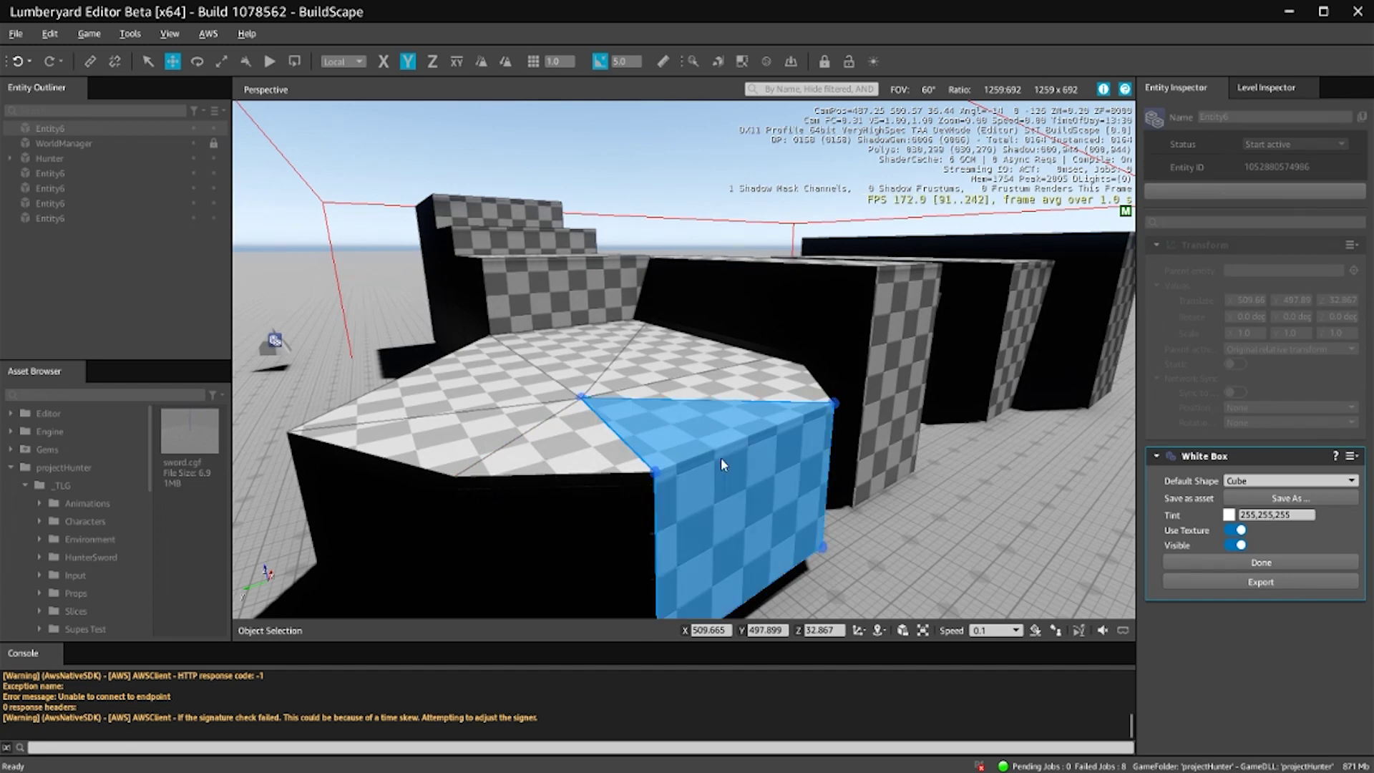
pyautogui.moveTo(719, 481); pyautogui.dragTo(919, 520)
pyautogui.scroll(-5, 703, 483)
pyautogui.moveTo(703, 483); pyautogui.dragTo(698, 547, button='right')
pyautogui.press('w')
pyautogui.moveTo(617, 517); pyautogui.dragTo(679, 474, button='right')
pyautogui.hotkey('ctrl', 'z')
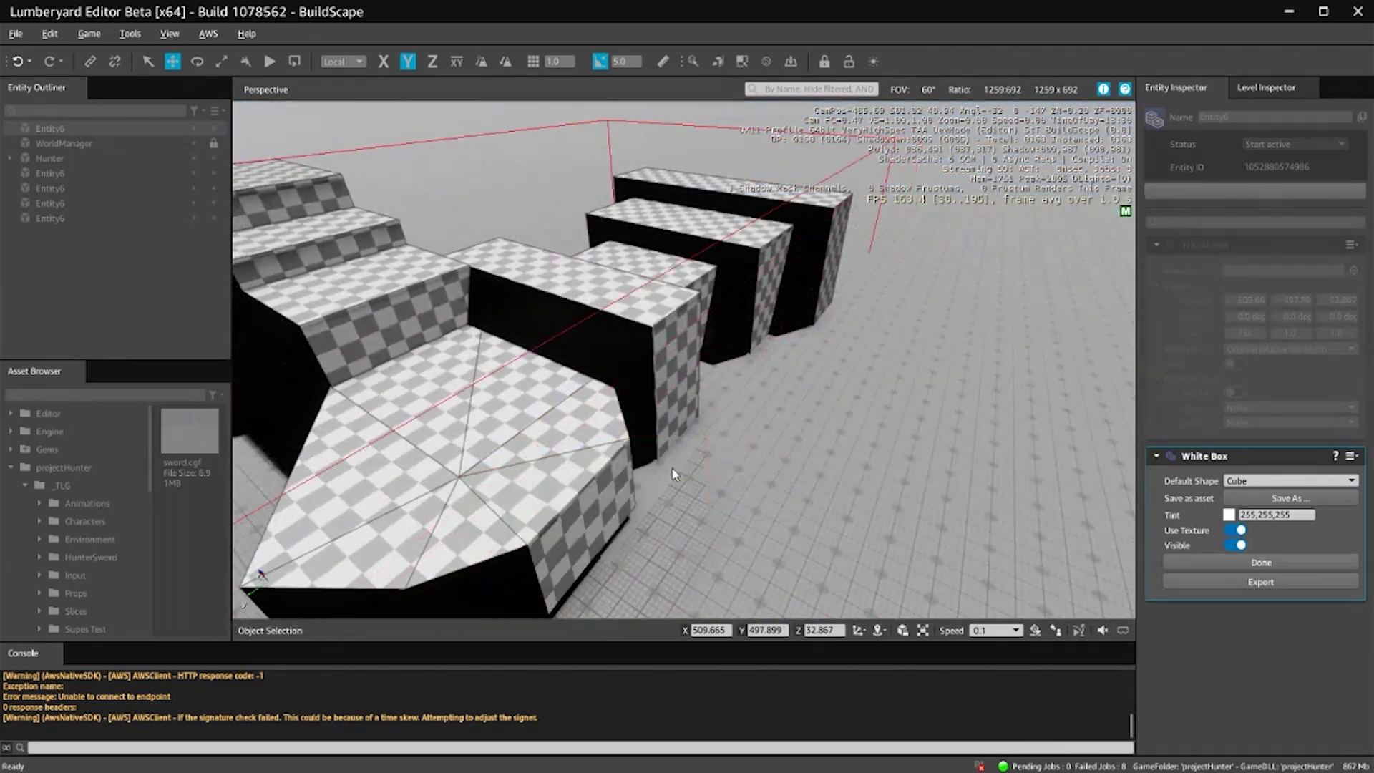
pyautogui.press('s')
pyautogui.moveTo(626, 432); pyautogui.dragTo(508, 415, button='right')
pyautogui.press('w')
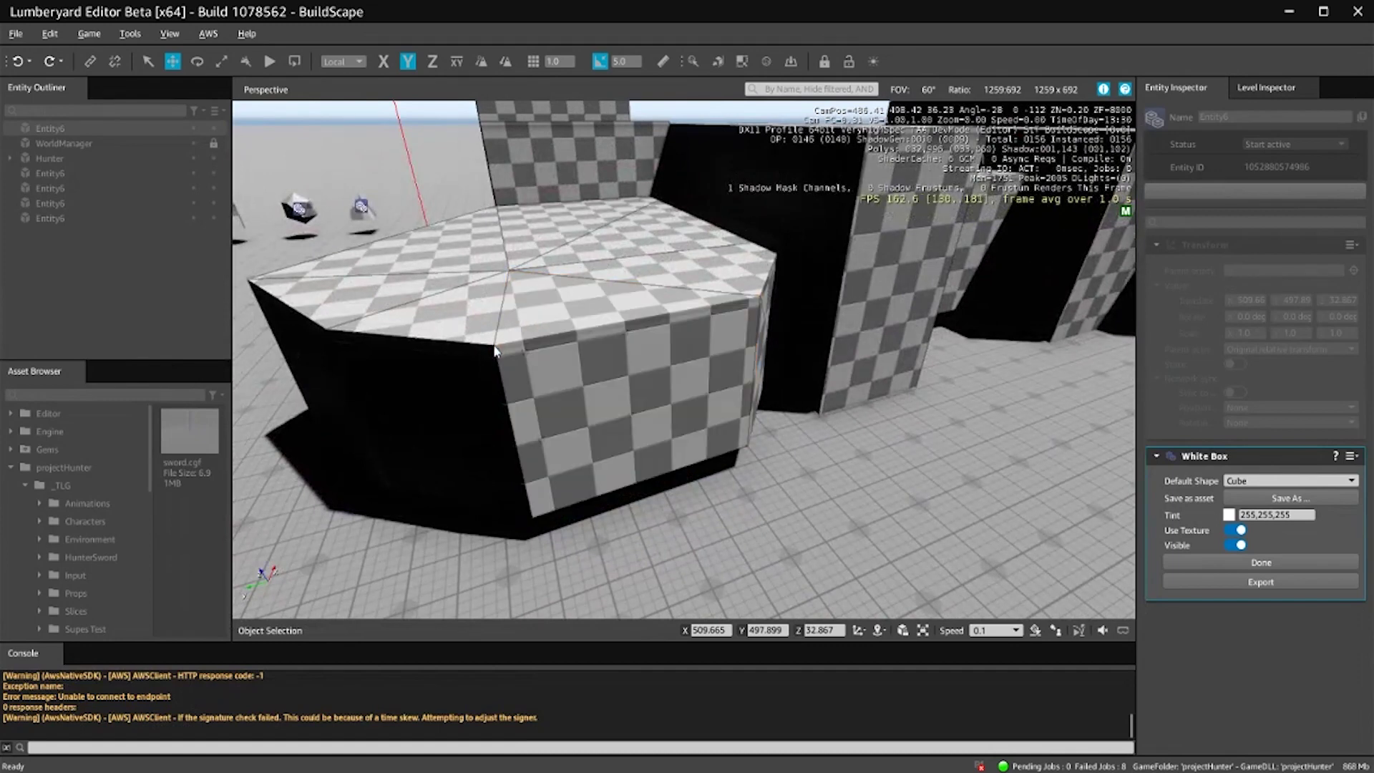